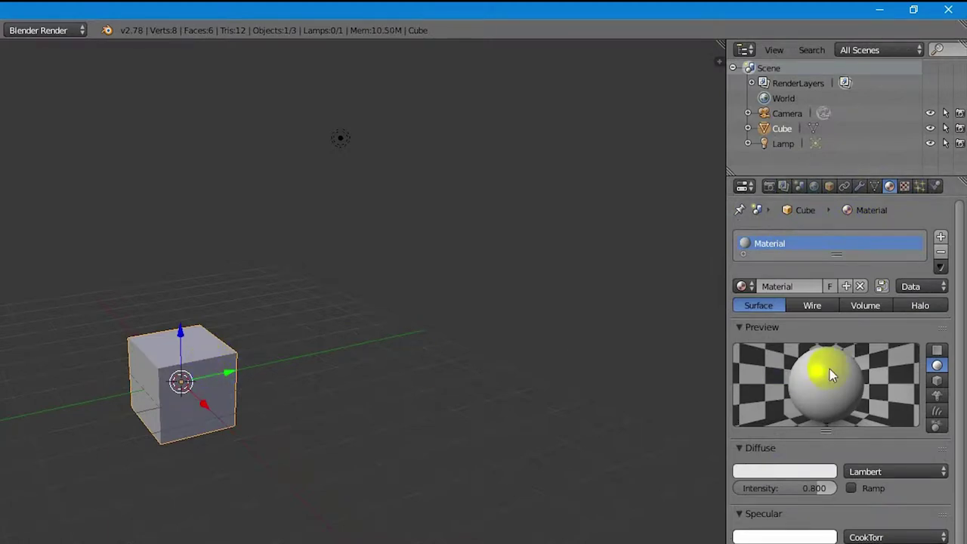
# Change the cube material's diffuse colour to purple and look over the available render engines.
pyautogui.click(790, 472)
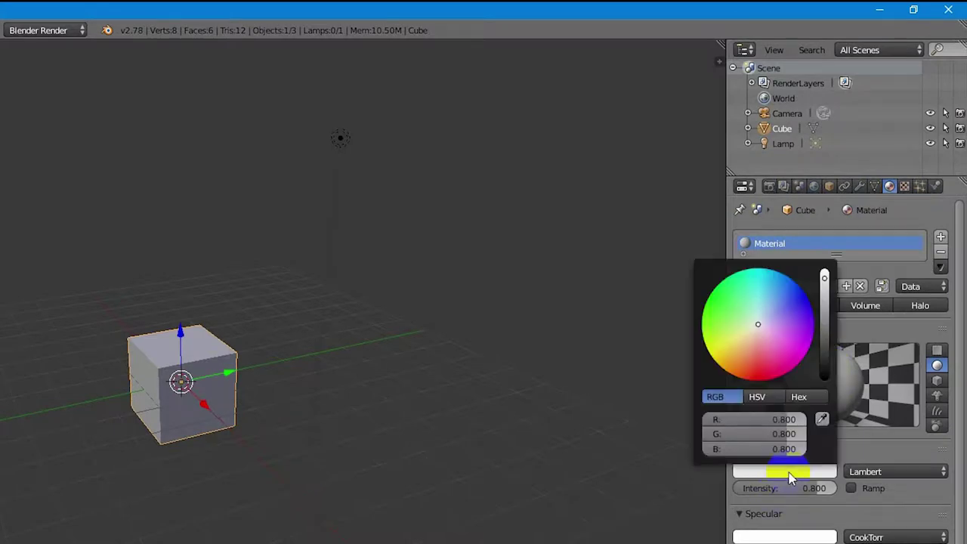
pyautogui.click(799, 340)
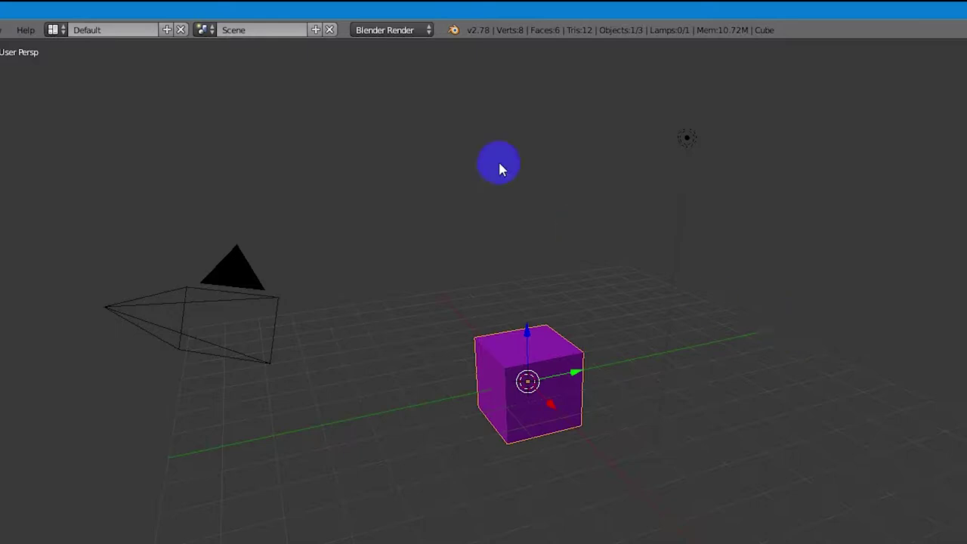
pyautogui.click(427, 31)
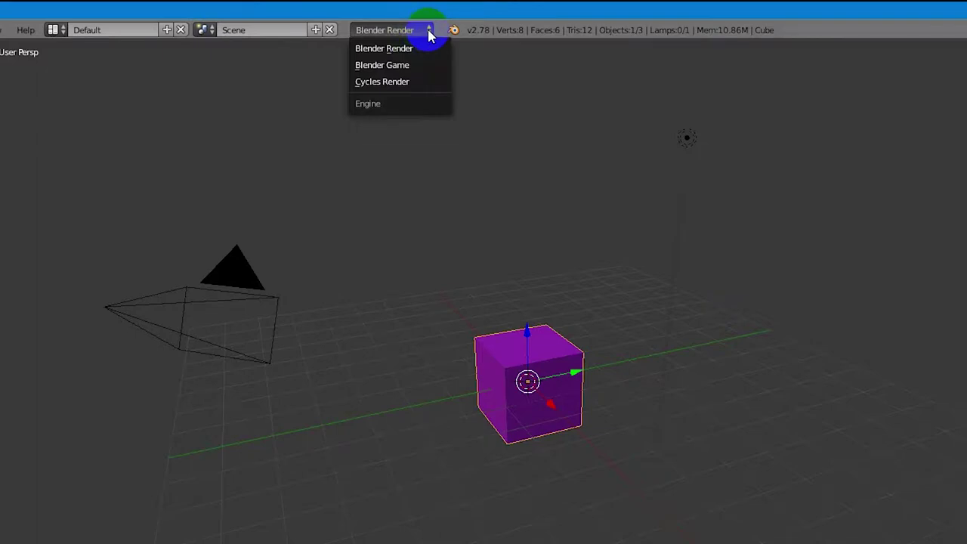
pyautogui.click(428, 34)
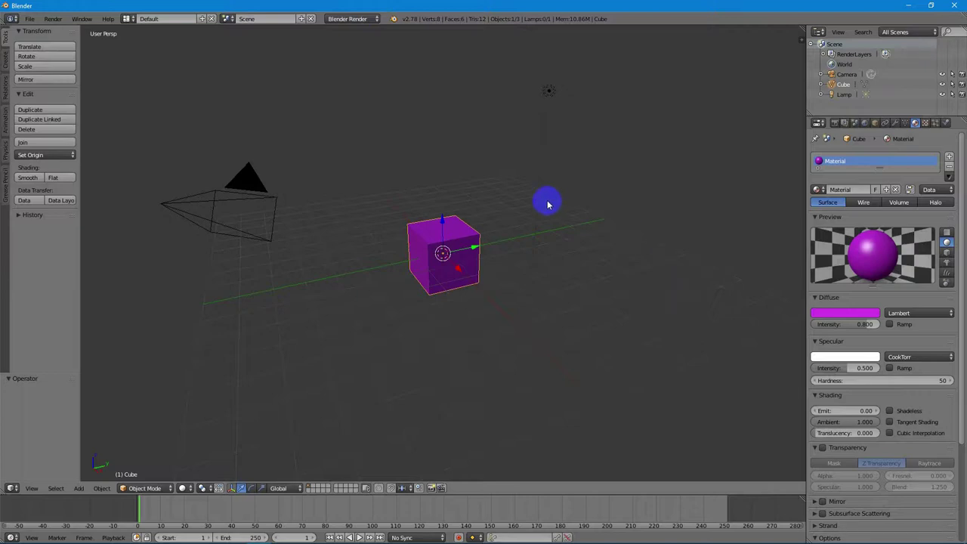
# Delete the cube from the scene.
pyautogui.rightClick(446, 236)
pyautogui.press('x')
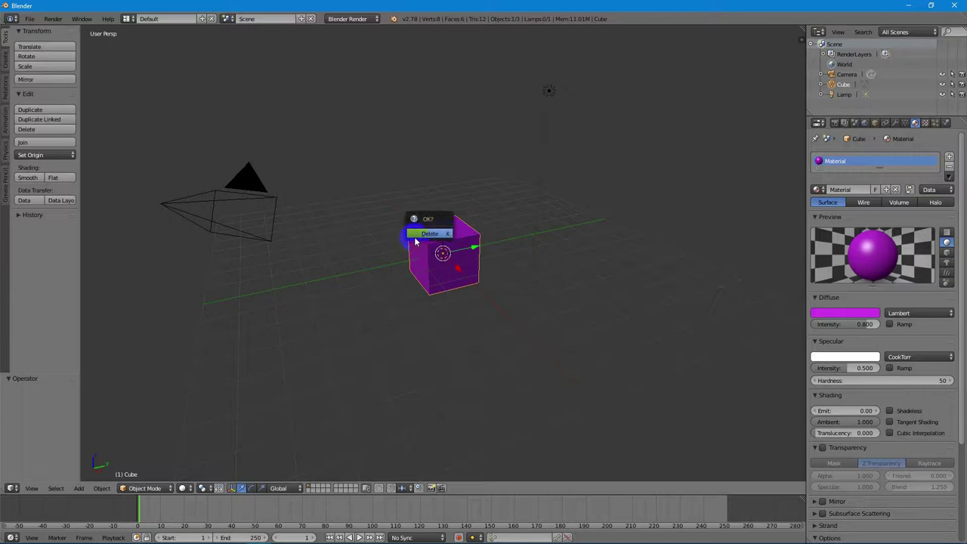
pyautogui.click(428, 234)
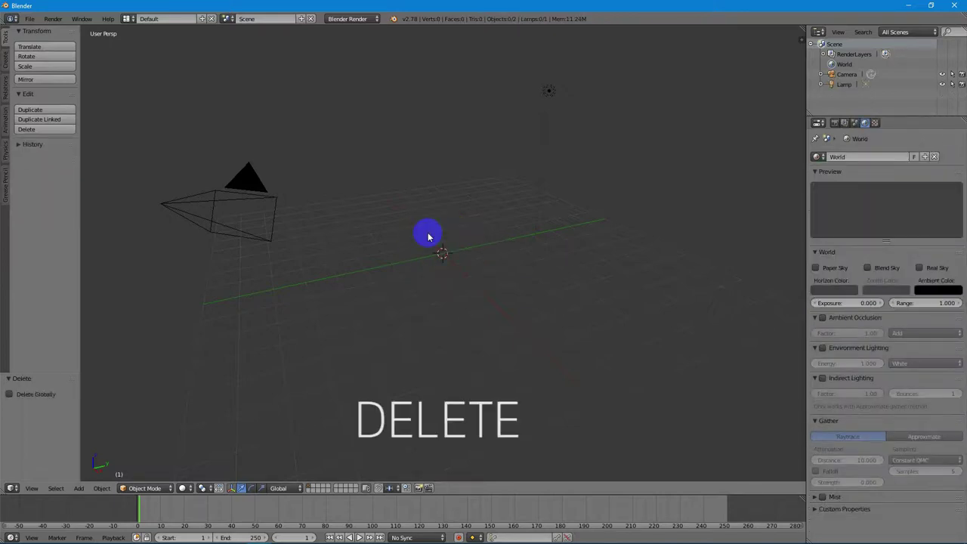
# Place the 3D cursor at a few spots in the view and snap it back to the center.
pyautogui.click(442, 130)
pyautogui.click(399, 199)
pyautogui.click(510, 199)
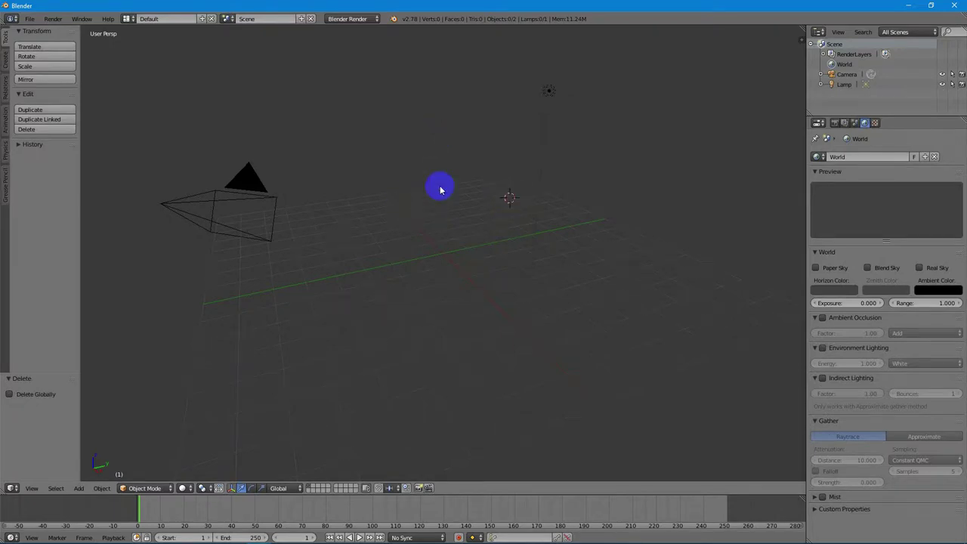
pyautogui.hotkey('shift', 's')
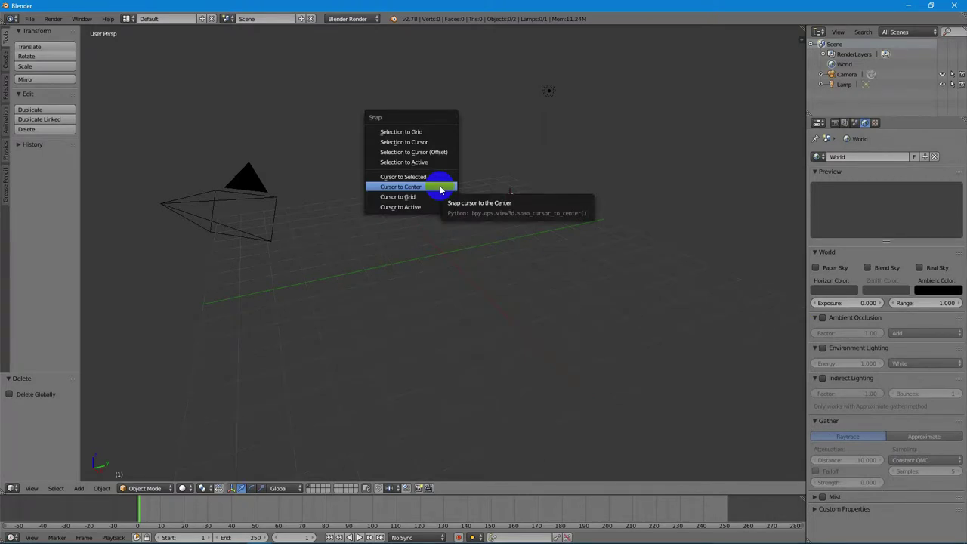
pyautogui.click(422, 187)
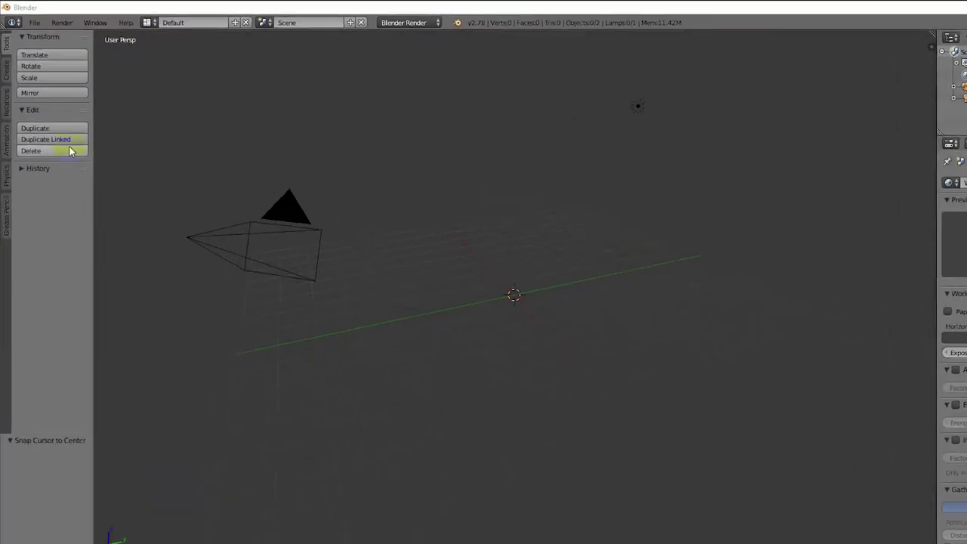
# Add a UV sphere mesh at the 3D cursor in the scene's center.
pyautogui.click(7, 71)
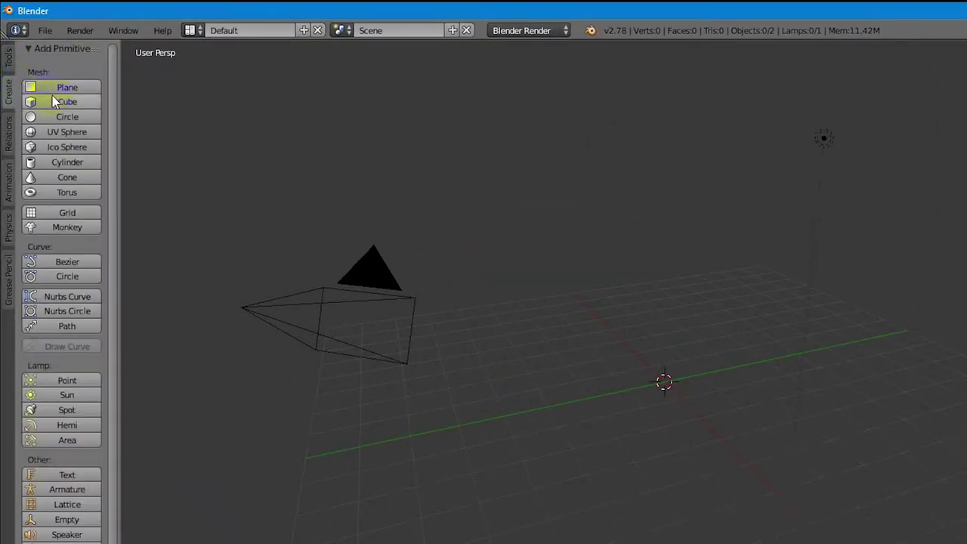
pyautogui.click(78, 133)
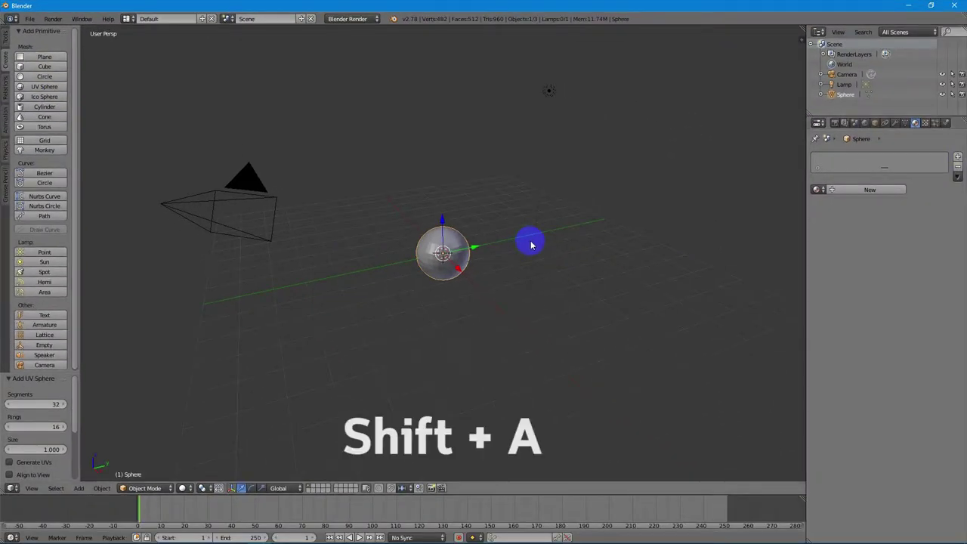
pyautogui.hotkey('shift', 'a')
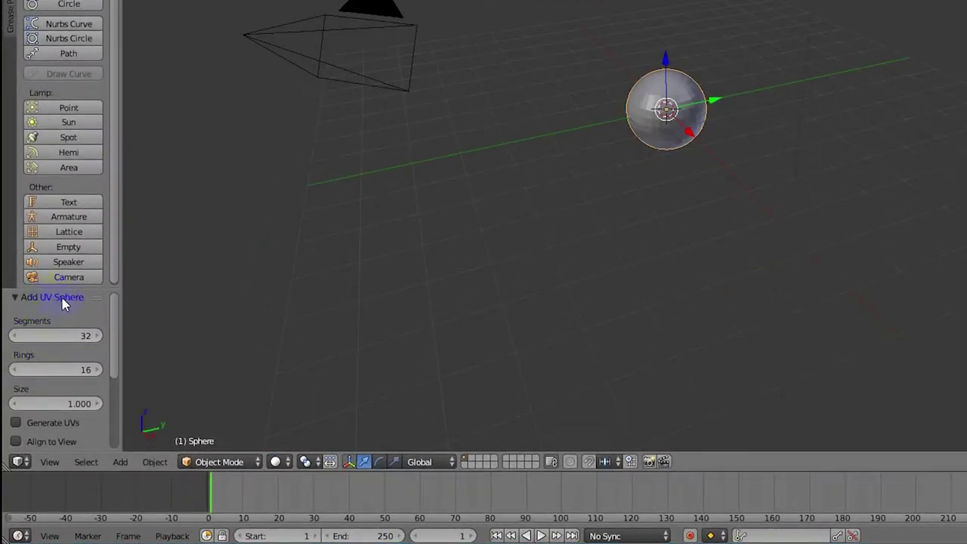
# Set the UV sphere to 12 segments, 10 rings and a size of 2.
pyautogui.click(77, 336)
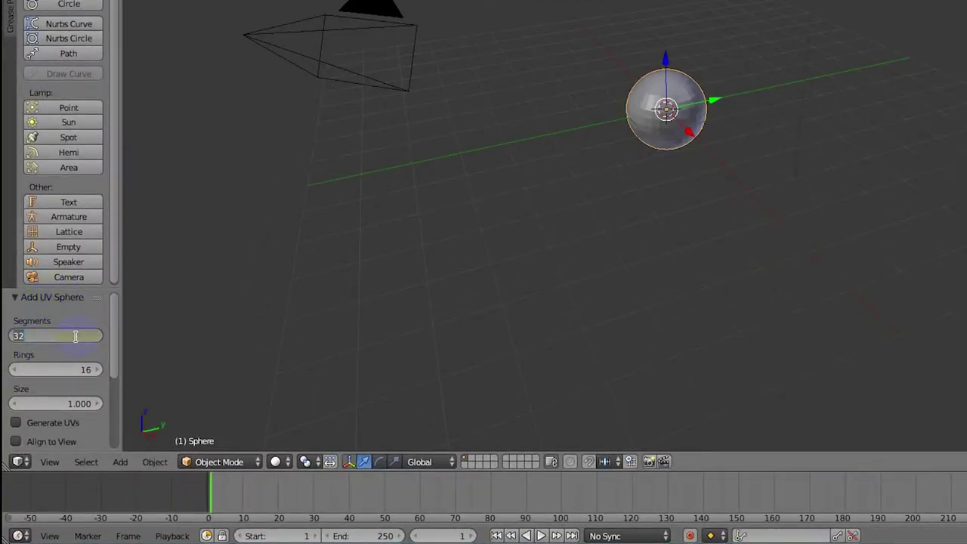
pyautogui.write('12')
pyautogui.press('Tab')
pyautogui.write('10')
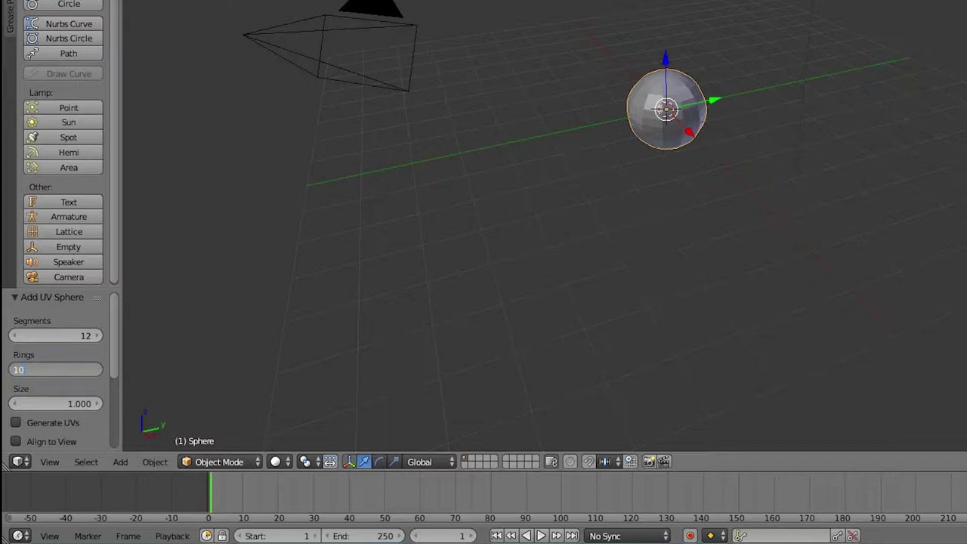
pyautogui.click(57, 403)
pyautogui.write('2')
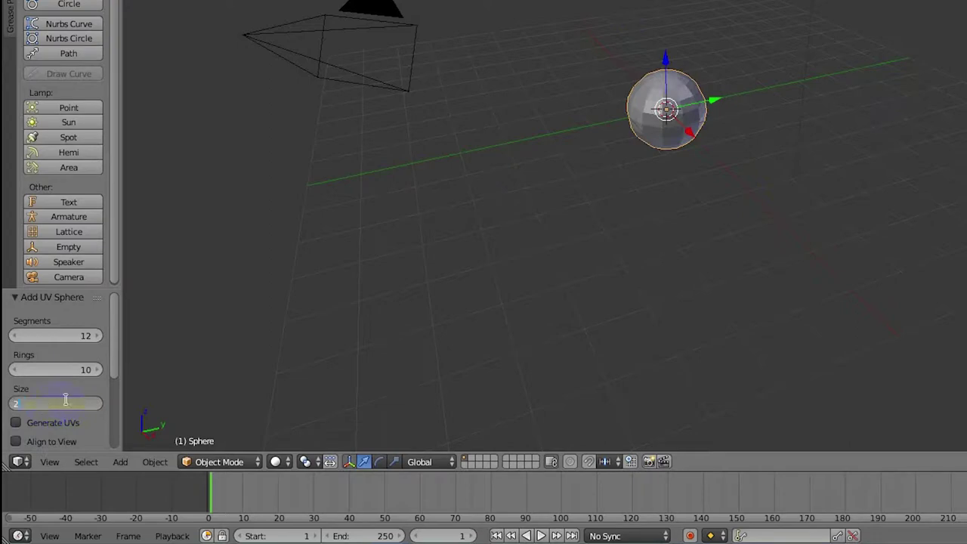
pyautogui.press('Return')
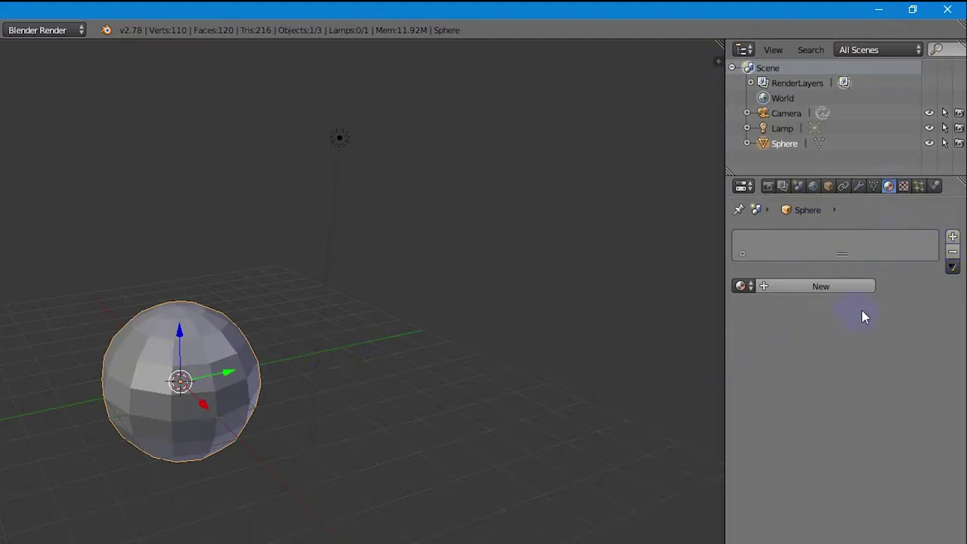
# Create a new material for the sphere with diffuse intensity about 0.9 and specular intensity about 0.92.
pyautogui.click(835, 287)
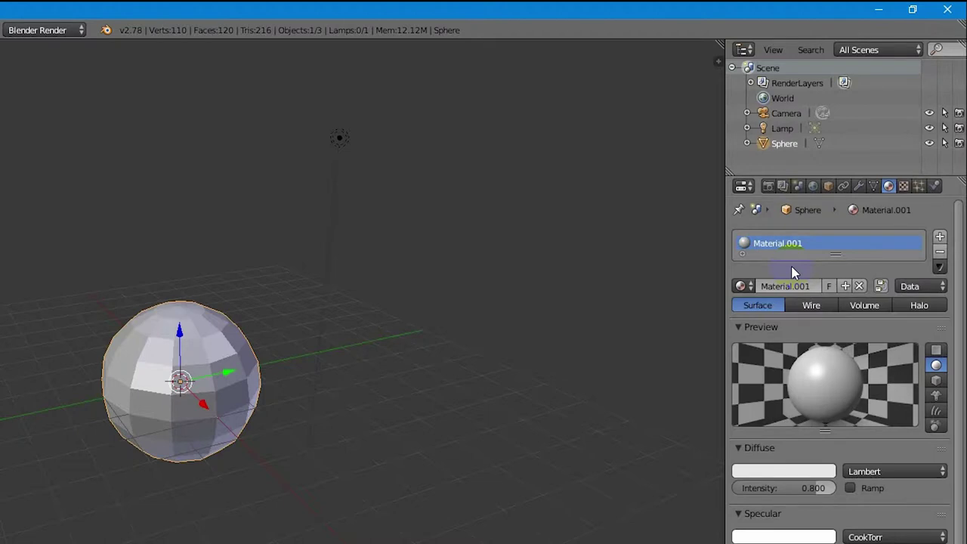
pyautogui.click(813, 250)
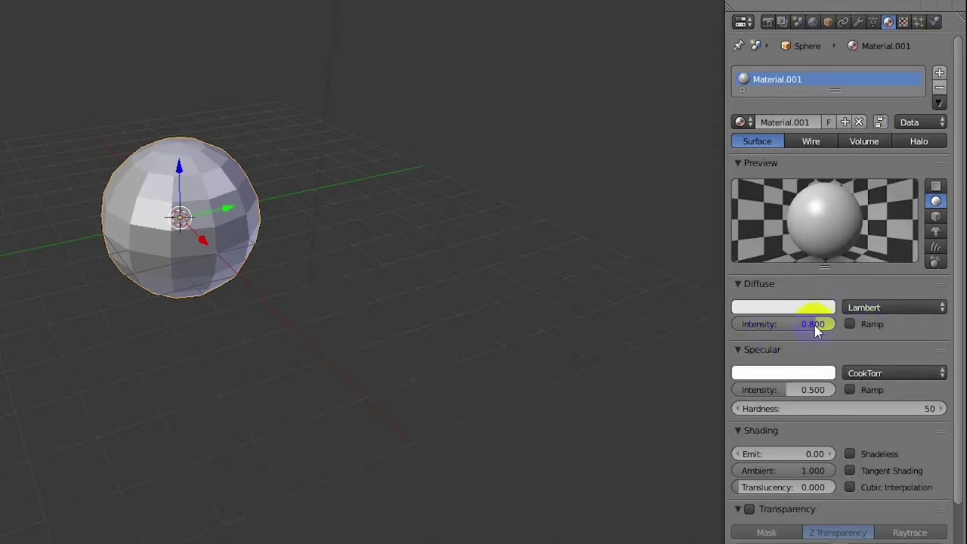
pyautogui.moveTo(814, 325); pyautogui.dragTo(826, 325)
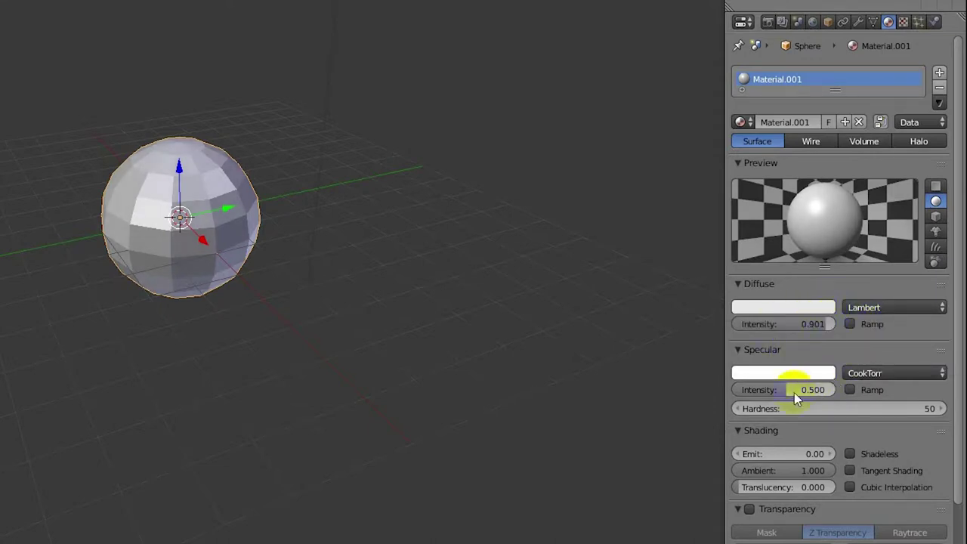
pyautogui.moveTo(783, 395); pyautogui.dragTo(831, 397)
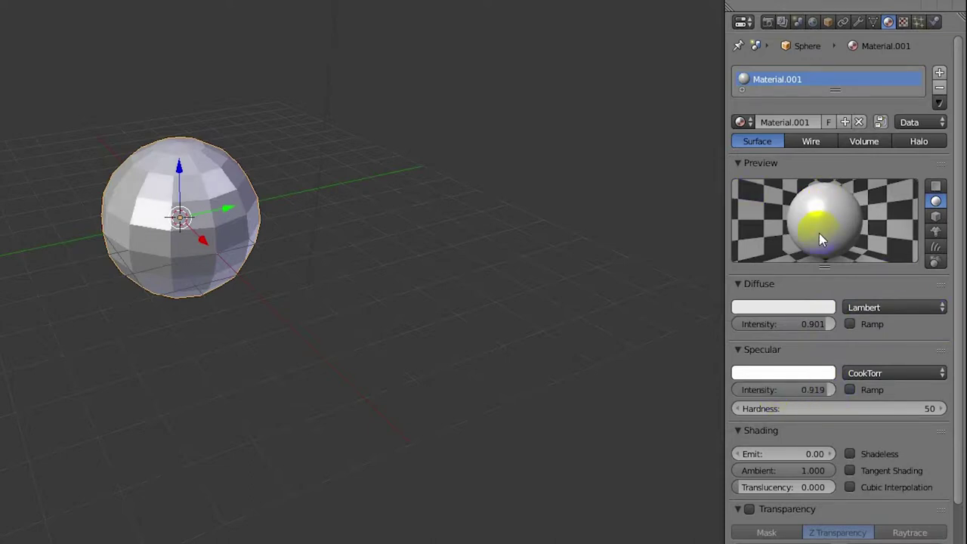
# Set the sphere material's diffuse colour to pure white, with R, G and B all at 1.000.
pyautogui.click(806, 307)
pyautogui.moveTo(770, 255); pyautogui.dragTo(842, 253)
pyautogui.moveTo(786, 270); pyautogui.dragTo(846, 277)
pyautogui.moveTo(771, 285); pyautogui.dragTo(779, 306)
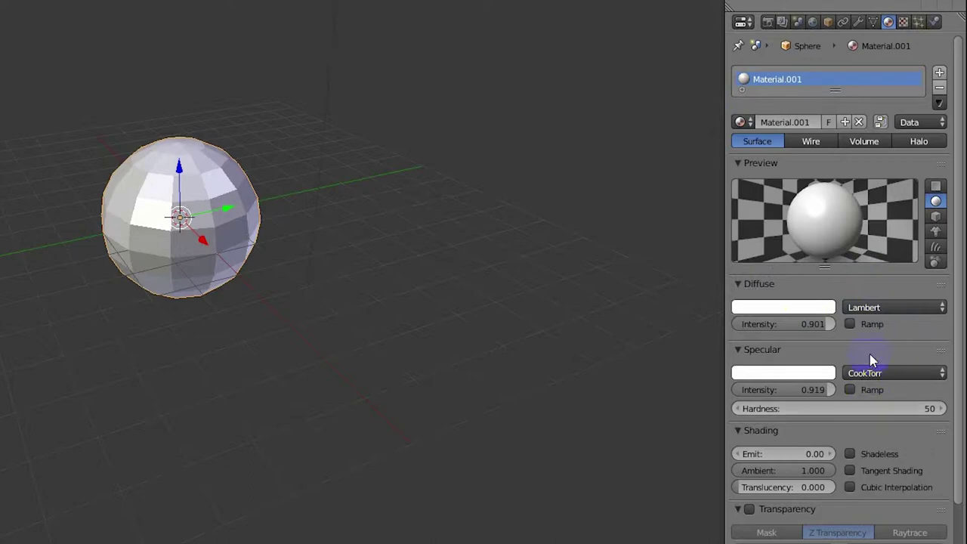
# Try the material's Transparency option, switch it off again, and enable the Mirror option.
pyautogui.scroll(-3, 870, 354)
pyautogui.scroll(-3, 855, 404)
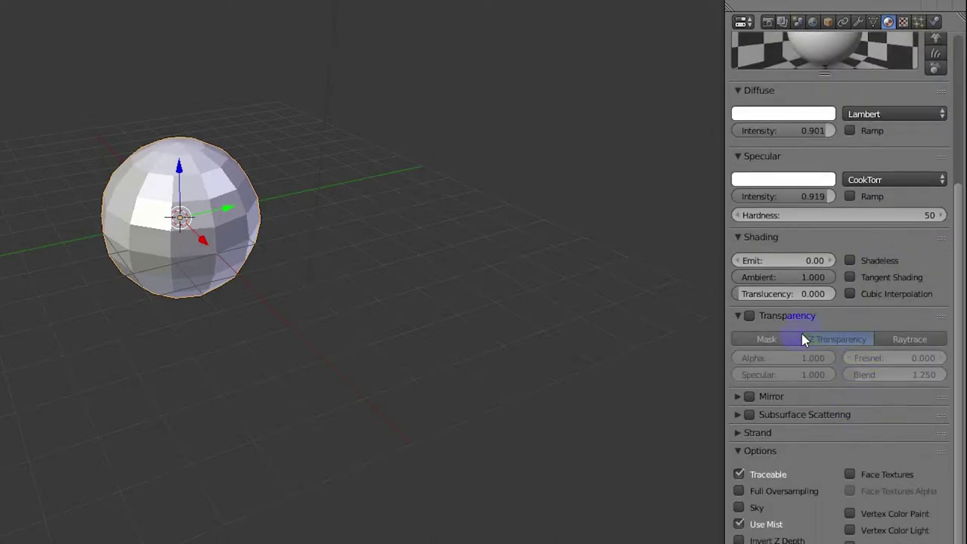
pyautogui.click(750, 316)
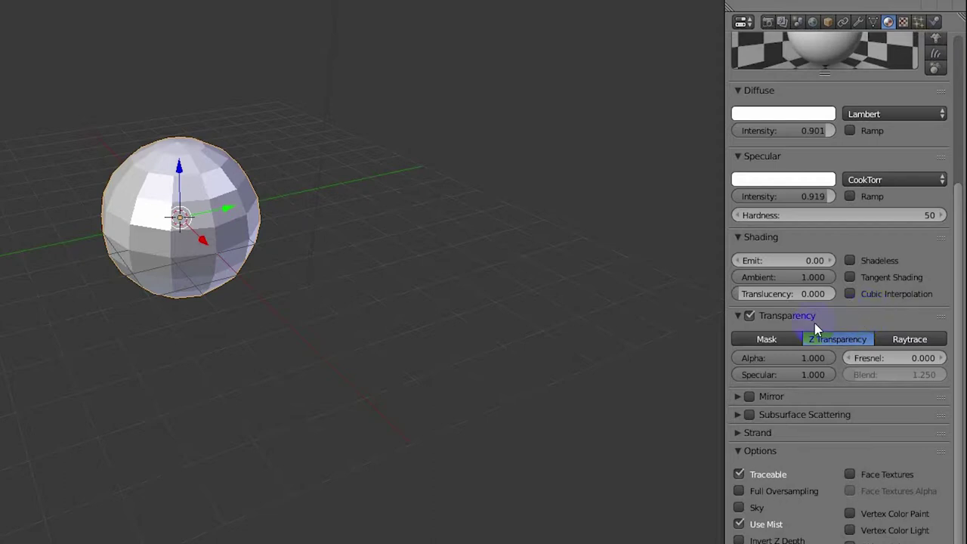
pyautogui.click(749, 315)
pyautogui.click(760, 396)
pyautogui.click(752, 396)
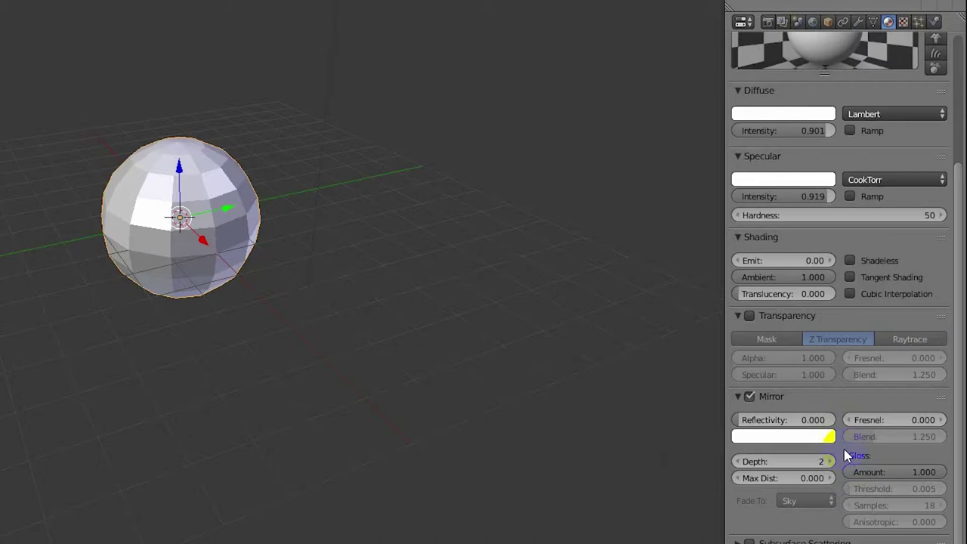
# Change the sphere material's diffuse colour to yellow.
pyautogui.scroll(6, 846, 456)
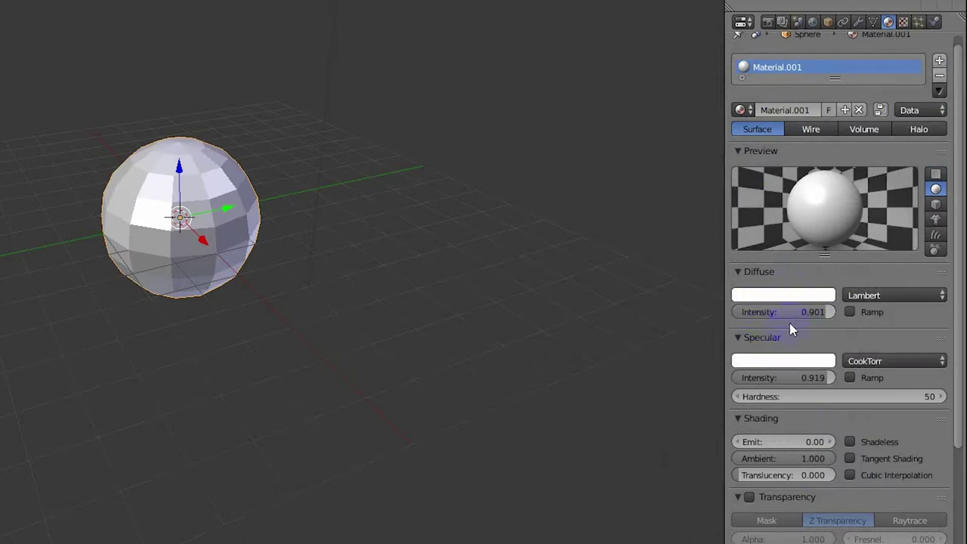
pyautogui.click(817, 297)
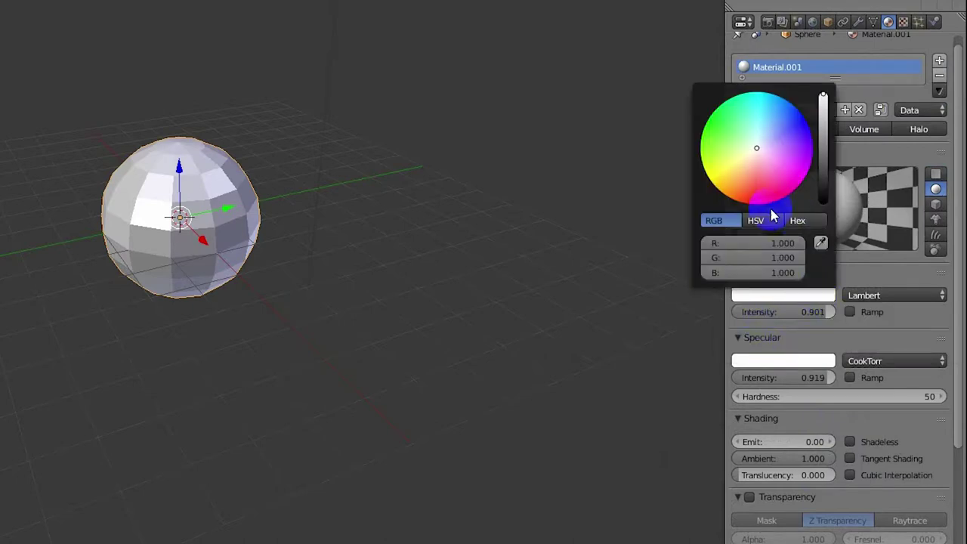
pyautogui.click(717, 175)
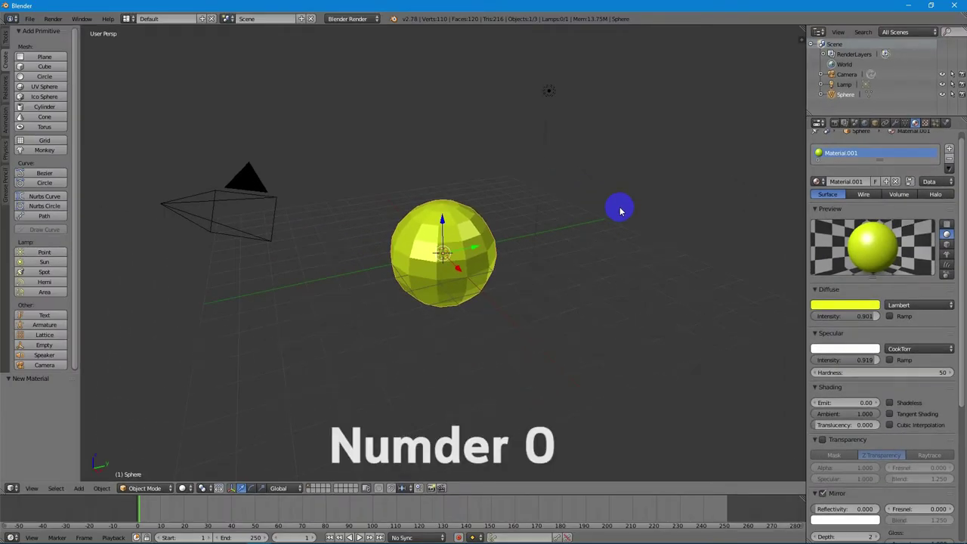
# Render the sphere from the camera view, leave the render result, and orbit around the sphere.
pyautogui.press('KP_0')
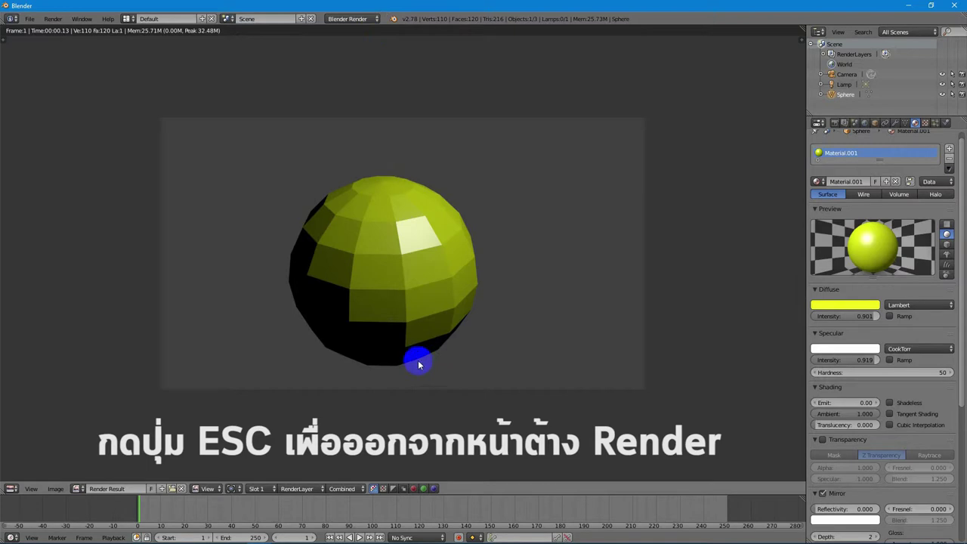
pyautogui.press('Escape')
pyautogui.moveTo(449, 370); pyautogui.dragTo(556, 381, button='middle')
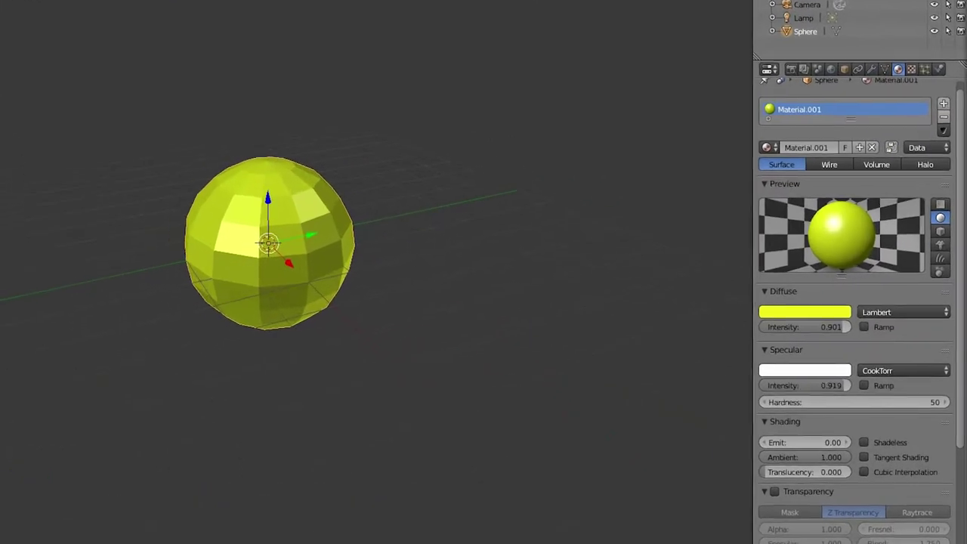
# Return the yellow sphere material's diffuse colour to white.
pyautogui.click(830, 305)
pyautogui.moveTo(748, 263); pyautogui.dragTo(831, 264)
pyautogui.moveTo(755, 293); pyautogui.dragTo(874, 315)
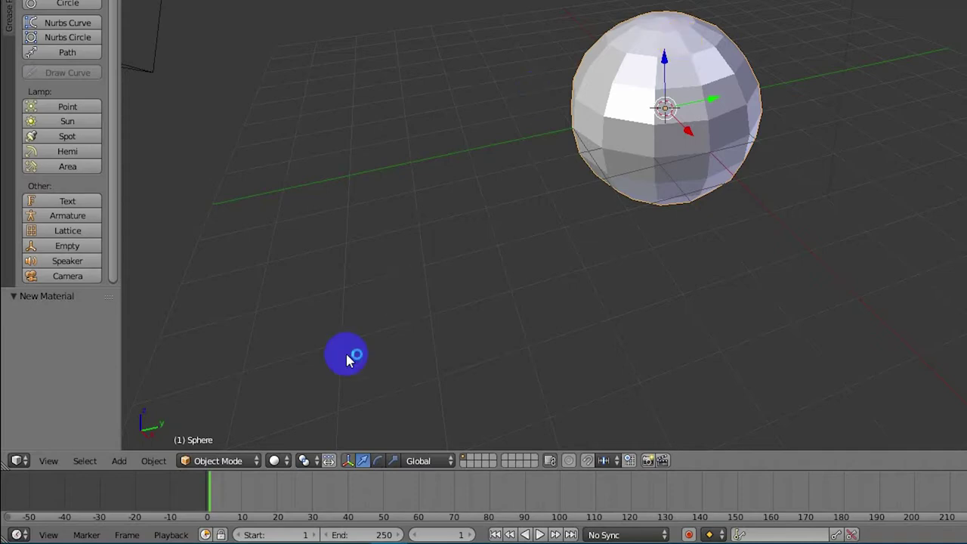
# Put the sphere in Edit Mode with face selection and select a single face on its upper front.
pyautogui.click(255, 459)
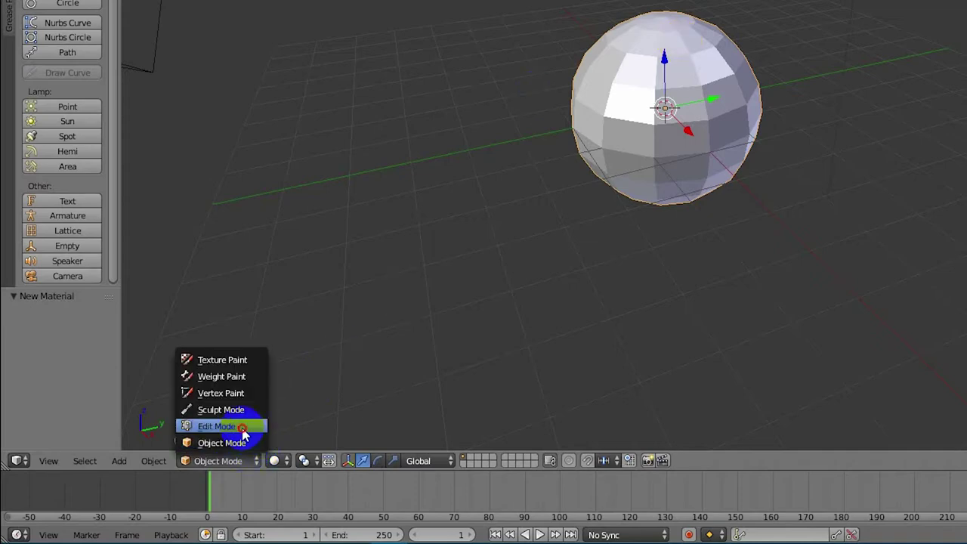
pyautogui.click(218, 426)
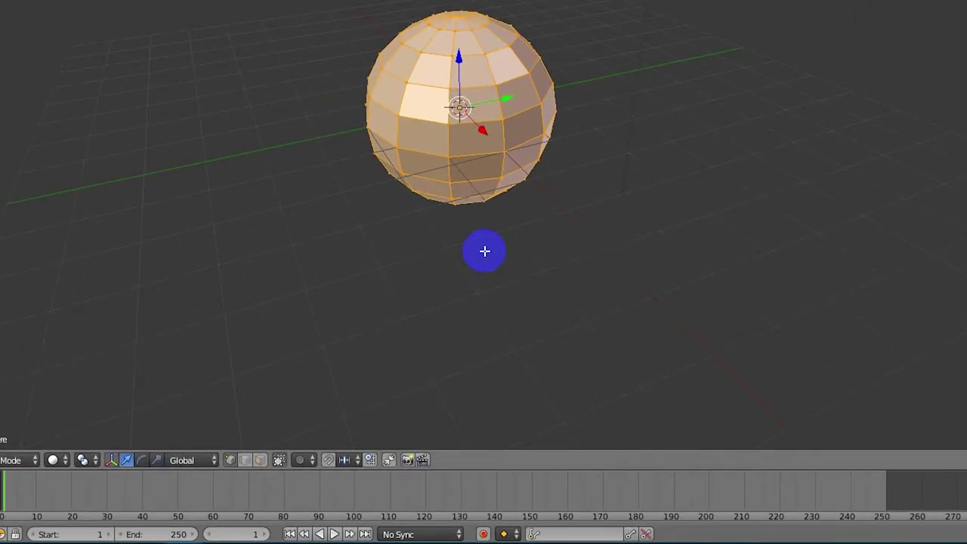
pyautogui.click(232, 460)
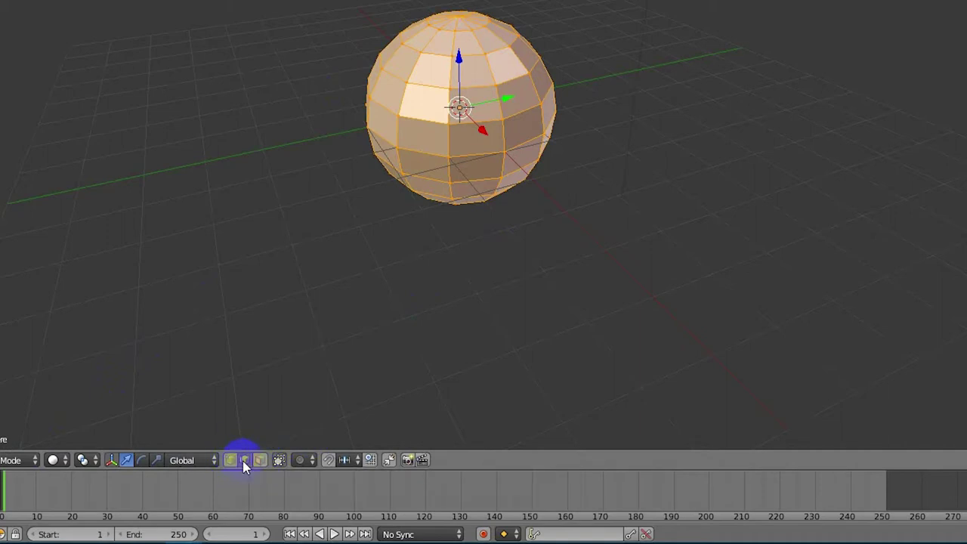
pyautogui.click(263, 463)
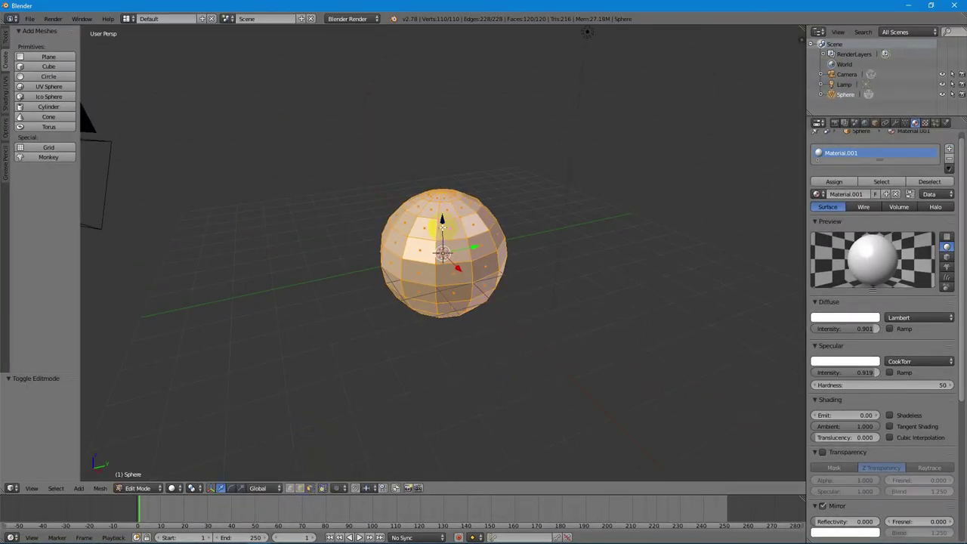
pyautogui.rightClick(423, 231)
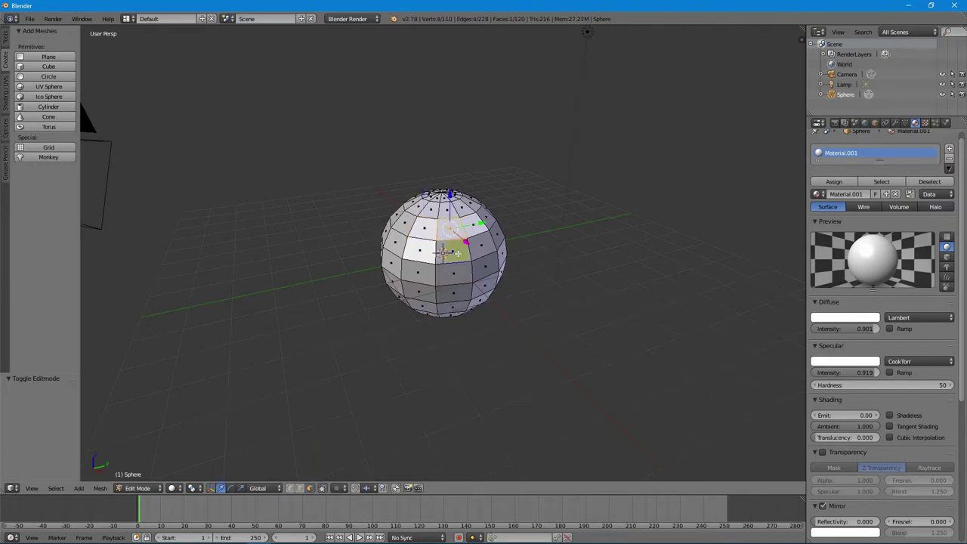
# Select individual faces one after another on the sphere's lower front.
pyautogui.rightClick(453, 276)
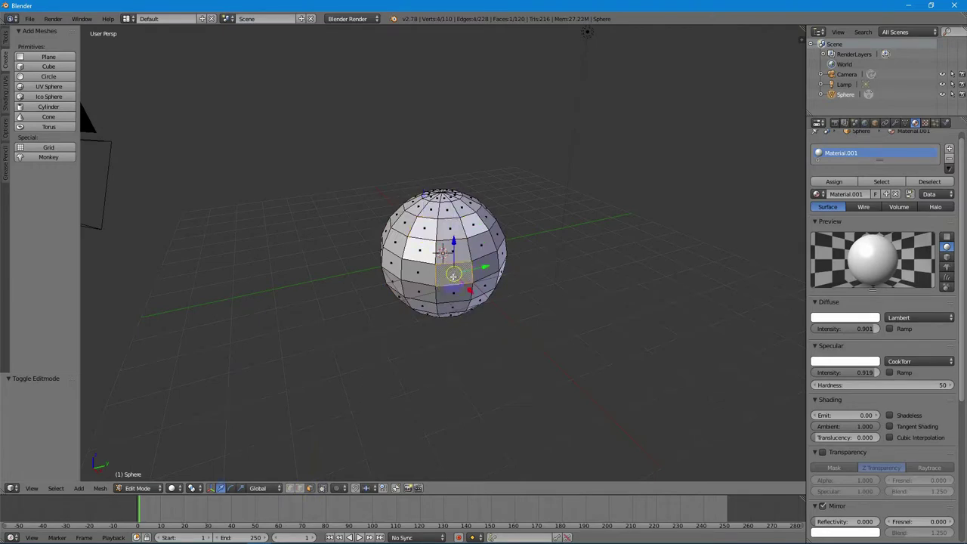
pyautogui.rightClick(425, 276)
pyautogui.rightClick(421, 290)
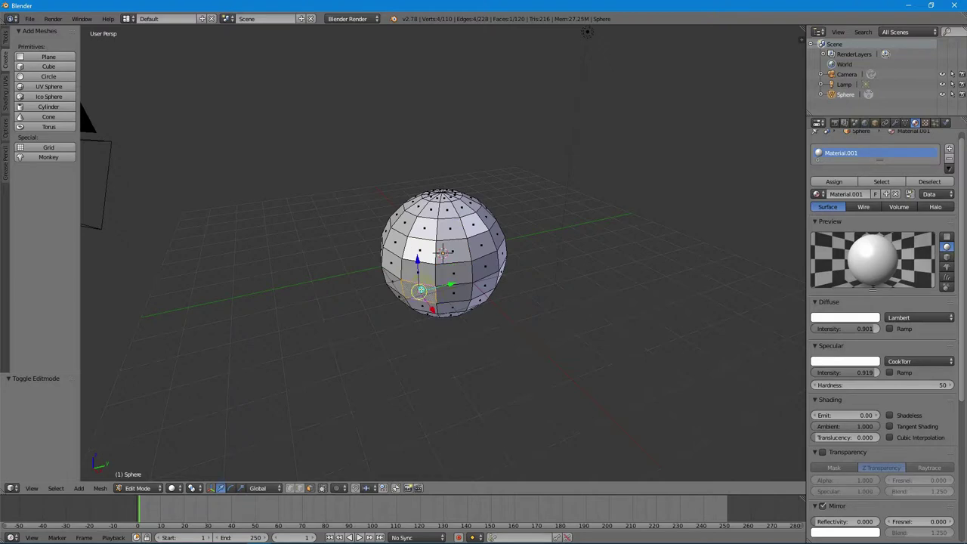
# Select three adjoining faces together on the sphere's lower front, adding each one to the selection.
pyautogui.rightClick(446, 292)
pyautogui.keyDown('shift'); pyautogui.rightClick(430, 290); pyautogui.keyUp('shift')
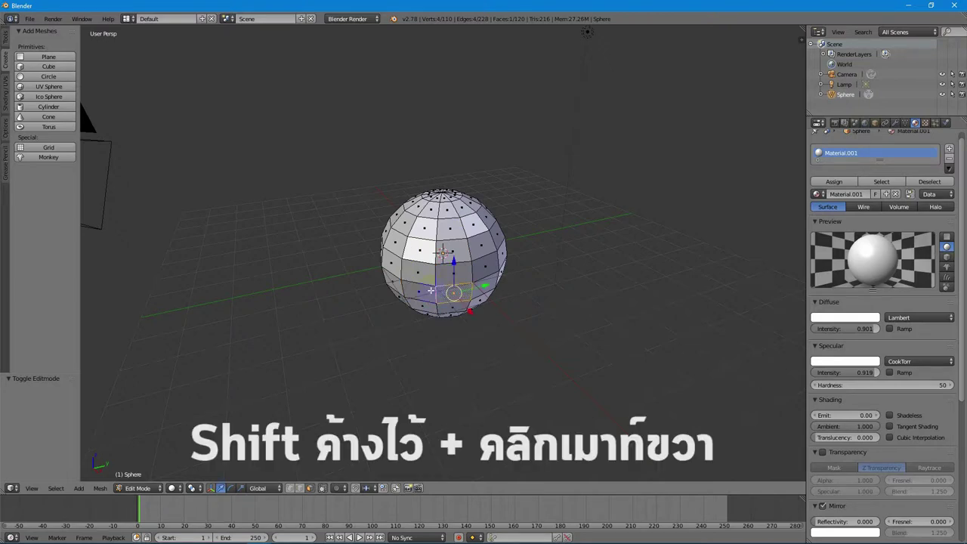
pyautogui.keyDown('shift'); pyautogui.rightClick(425, 281); pyautogui.keyUp('shift')
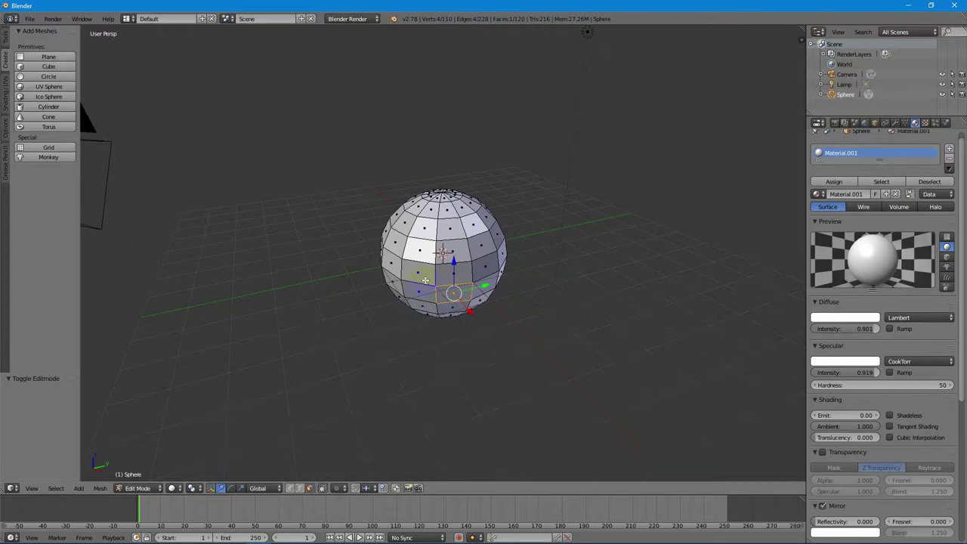
pyautogui.keyDown('shift'); pyautogui.rightClick(423, 275); pyautogui.keyUp('shift')
pyautogui.keyDown('shift'); pyautogui.rightClick(427, 293); pyautogui.keyUp('shift')
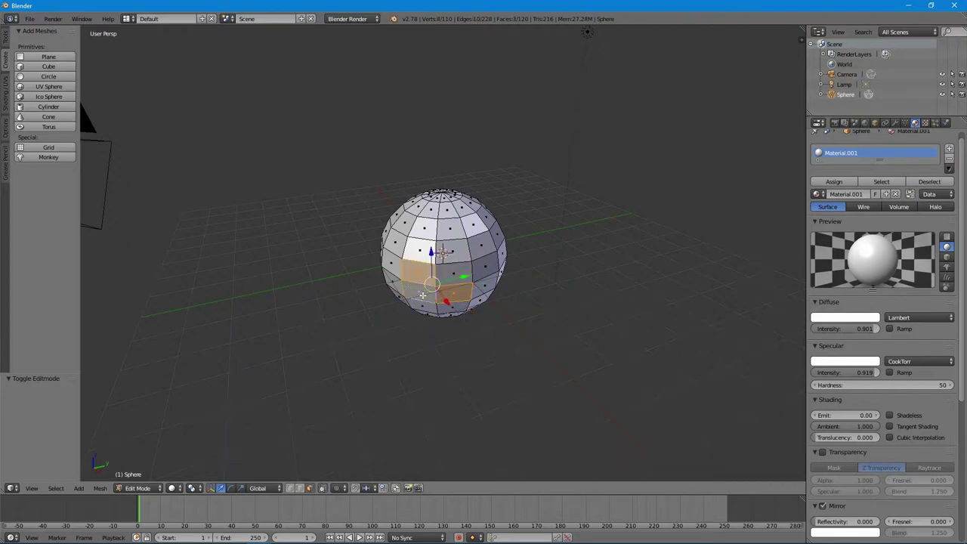
# Select a two-by-two block of four adjoining faces in the middle of the sphere's front.
pyautogui.rightClick(464, 274)
pyautogui.keyDown('shift'); pyautogui.rightClick(444, 254); pyautogui.keyUp('shift')
pyautogui.keyDown('shift'); pyautogui.rightClick(414, 249); pyautogui.keyUp('shift')
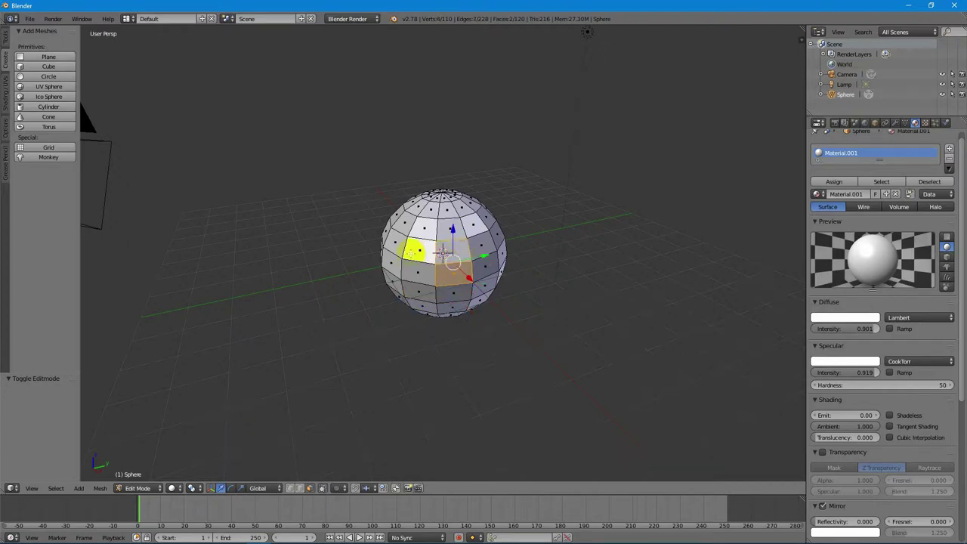
pyautogui.keyDown('shift'); pyautogui.rightClick(417, 273); pyautogui.keyUp('shift')
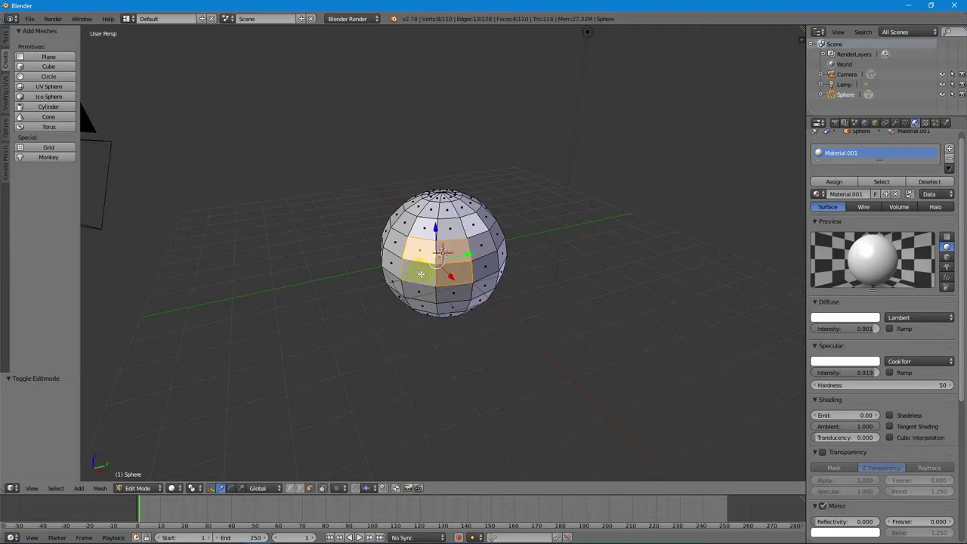
pyautogui.keyDown('shift'); pyautogui.rightClick(421, 274); pyautogui.keyUp('shift')
# Select the whole vertical loop of faces just left of centre on the sphere's front.
pyautogui.keyDown('alt'); pyautogui.rightClick(422, 292); pyautogui.keyUp('alt')
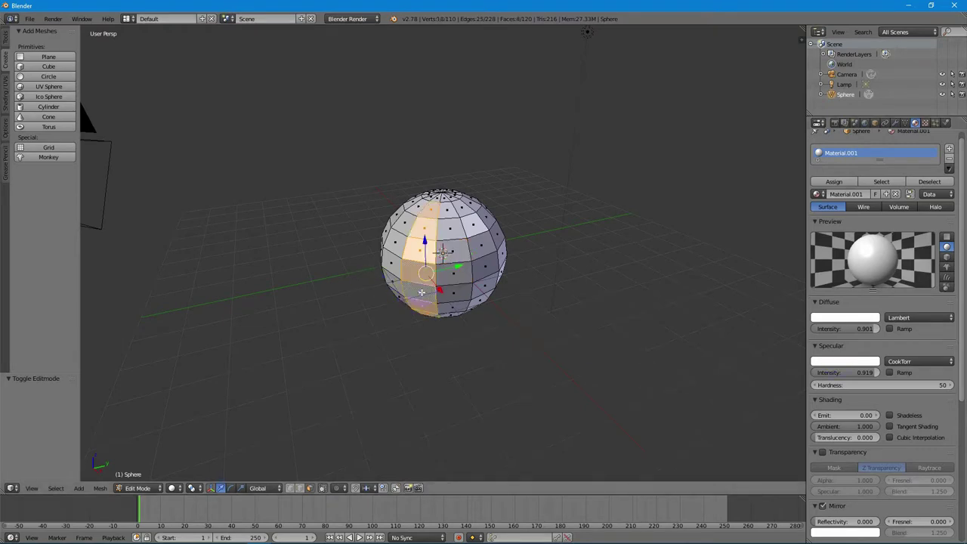
pyautogui.keyDown('alt'); pyautogui.rightClick(452, 293); pyautogui.keyUp('alt')
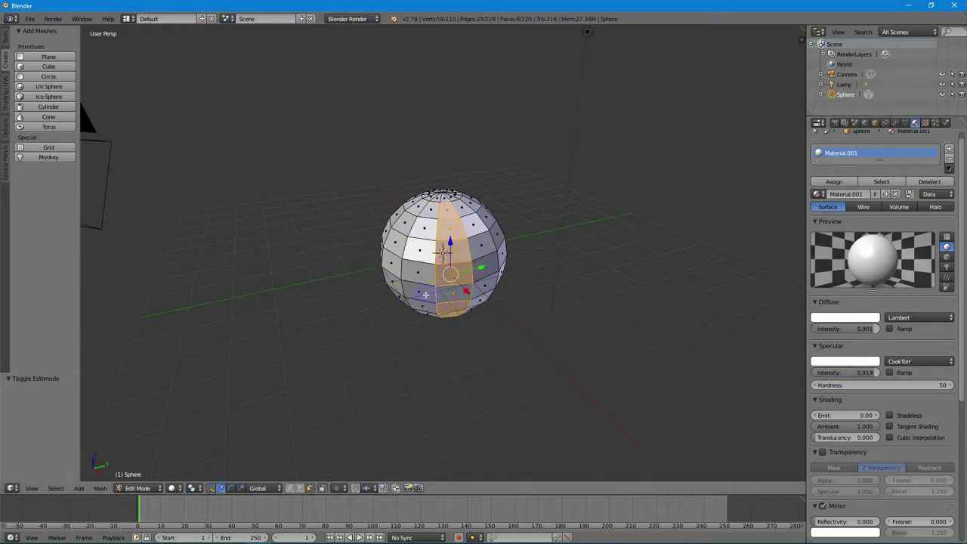
pyautogui.keyDown('alt'); pyautogui.rightClick(426, 295); pyautogui.keyUp('alt')
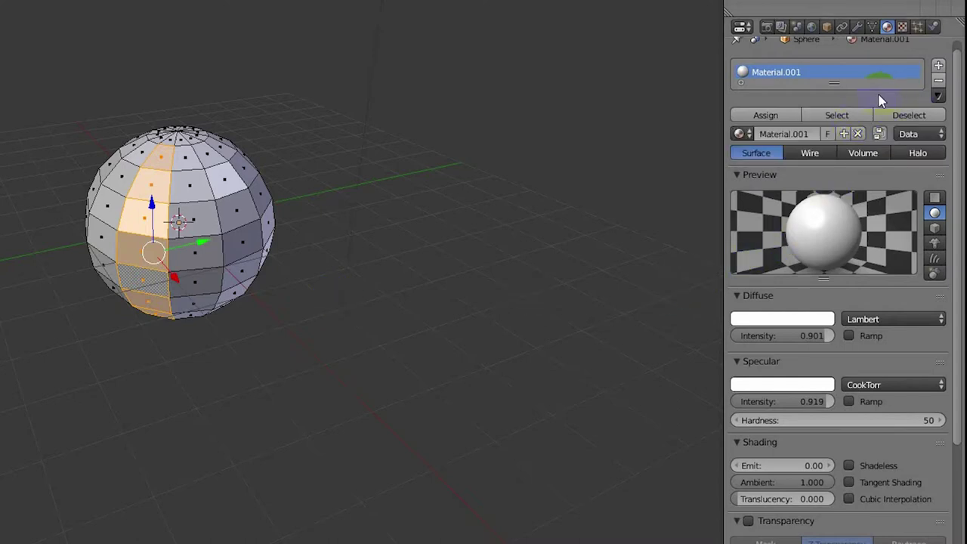
# Add a second material with a red diffuse colour and assign it to the selected vertical strip of faces.
pyautogui.click(939, 68)
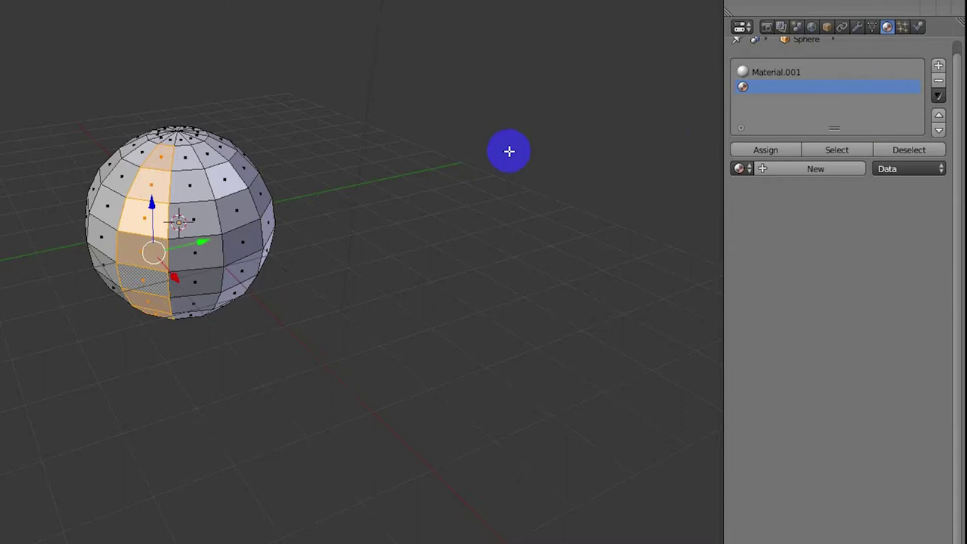
pyautogui.click(805, 167)
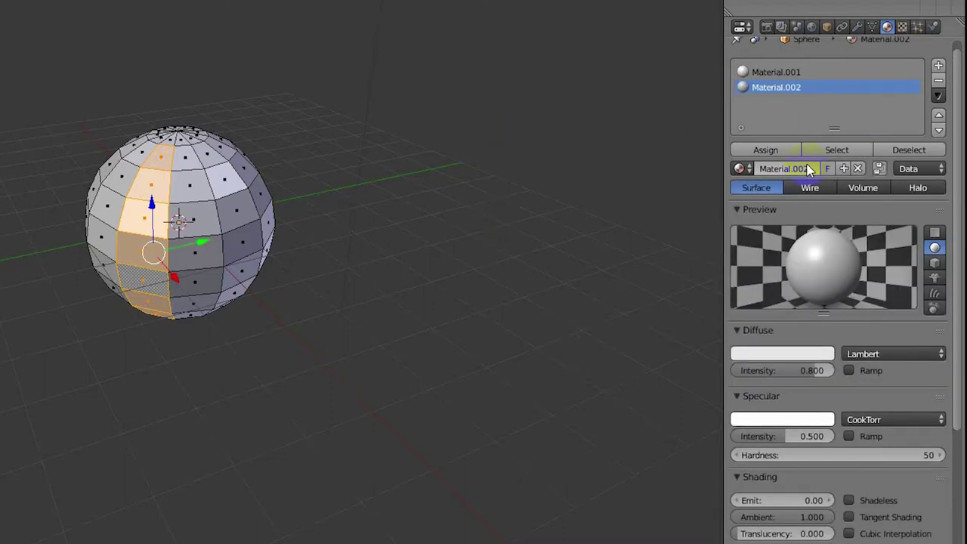
pyautogui.click(788, 352)
pyautogui.moveTo(760, 261); pyautogui.dragTo(754, 266)
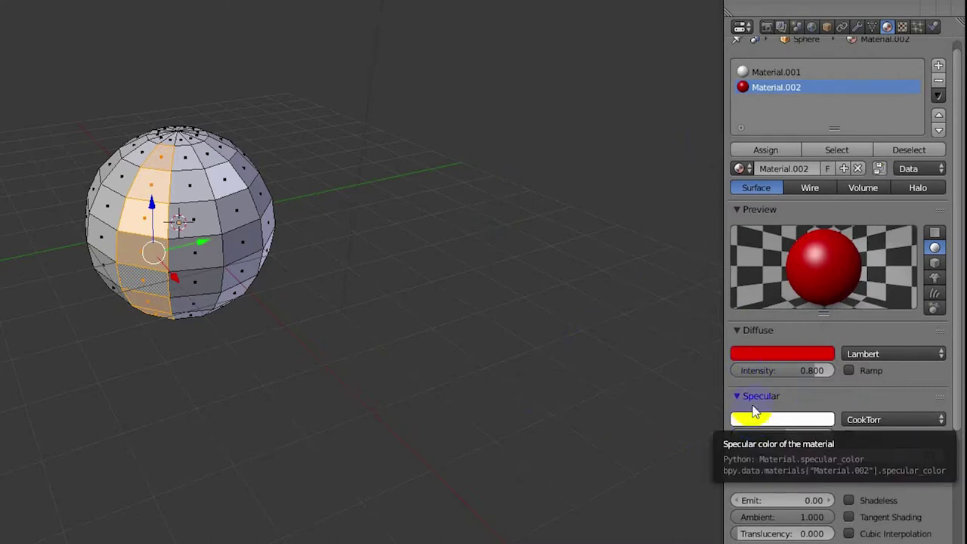
pyautogui.click(783, 150)
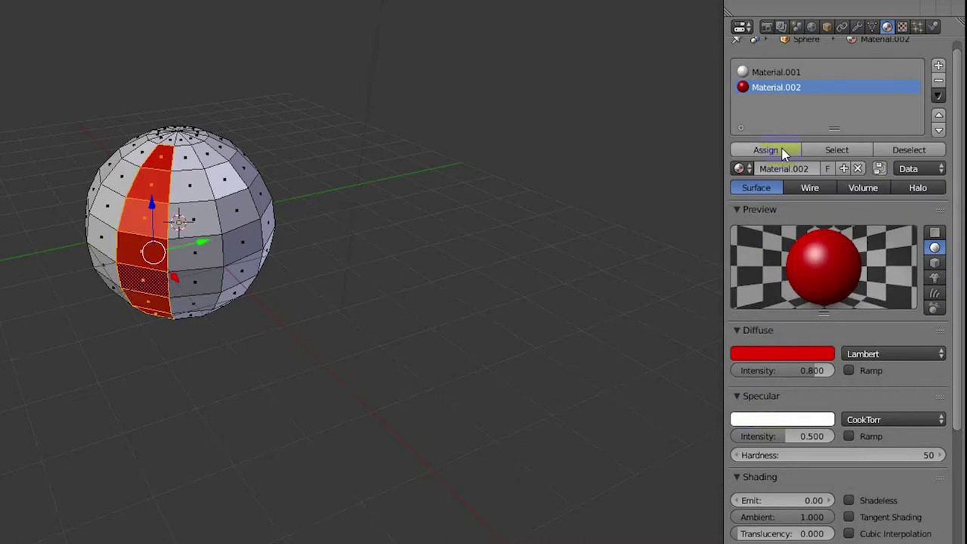
# Select the vertical face loop directly right of the red strip and assign the red material to it.
pyautogui.keyDown('shift'); pyautogui.rightClick(198, 217); pyautogui.keyUp('shift')
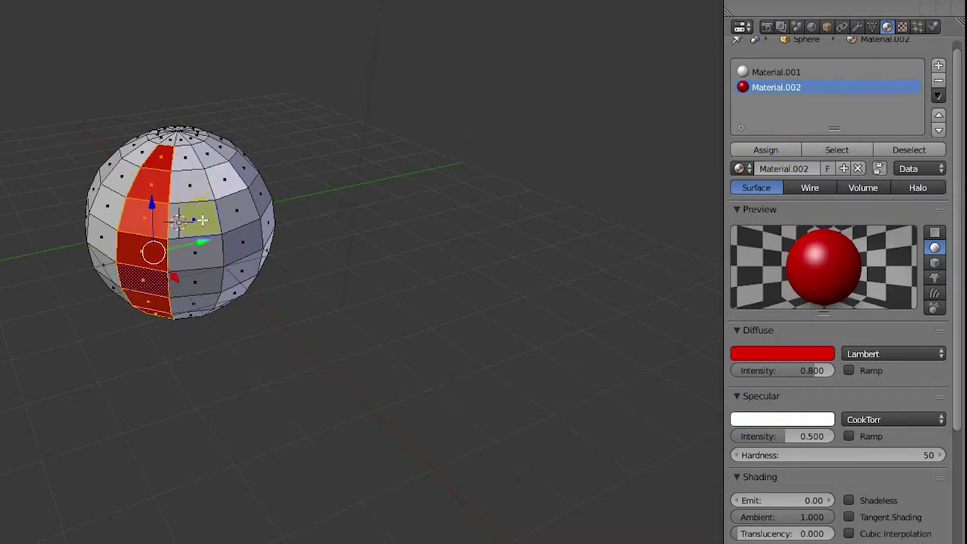
pyautogui.keyDown('alt'); pyautogui.rightClick(203, 220); pyautogui.keyUp('alt')
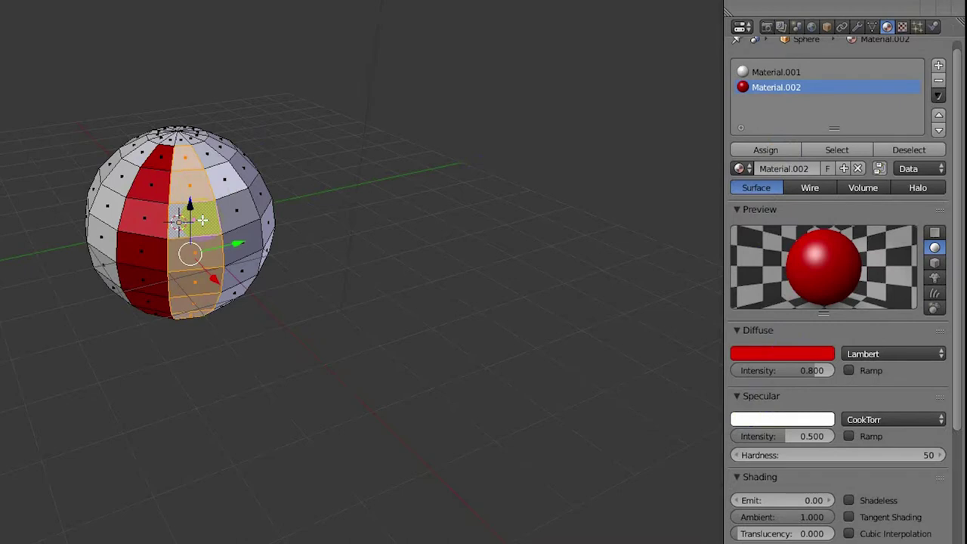
pyautogui.click(778, 155)
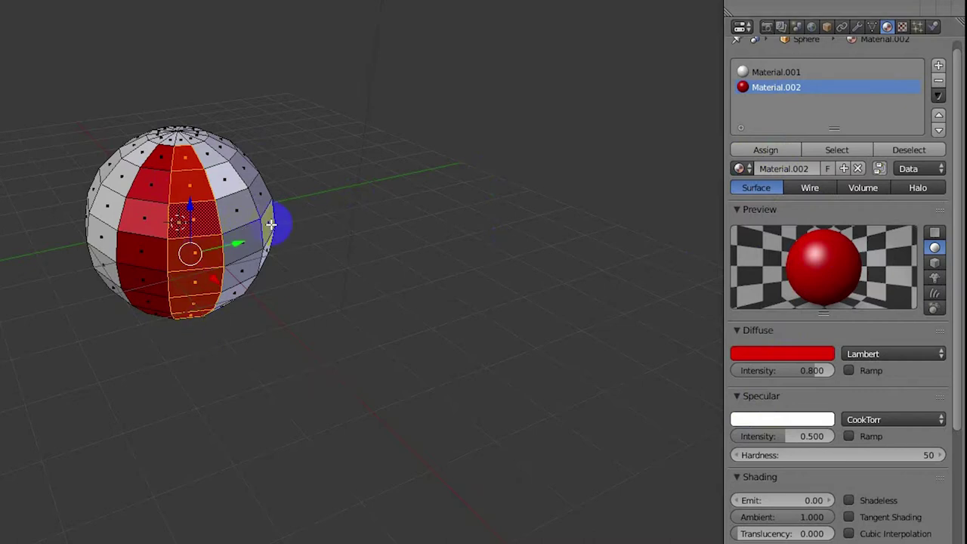
# Select a central vertical loop of faces on the plain white side to the right of the red strips.
pyautogui.moveTo(283, 247); pyautogui.dragTo(163, 242, button='middle')
pyautogui.click(177, 223)
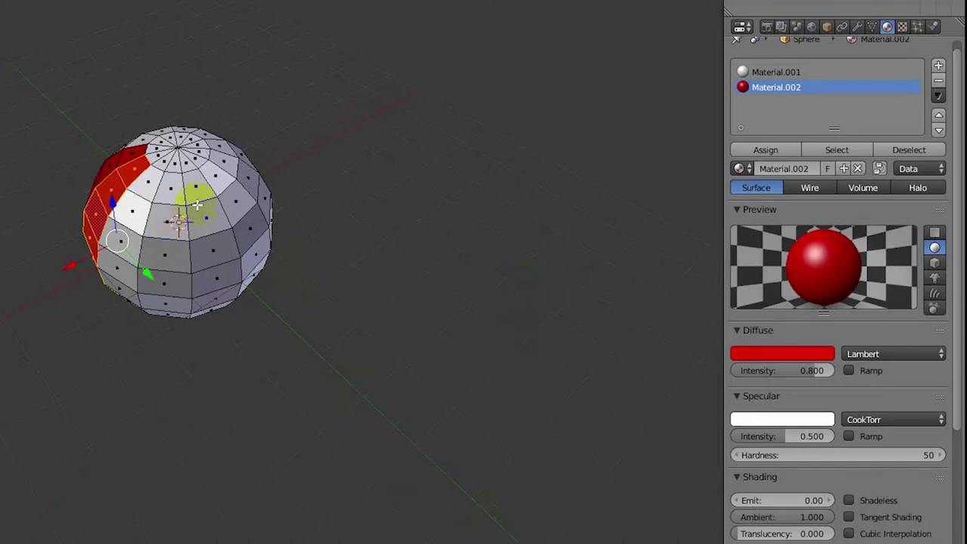
pyautogui.moveTo(233, 199); pyautogui.dragTo(146, 187, button='middle')
pyautogui.keyDown('alt'); pyautogui.rightClick(207, 211); pyautogui.keyUp('alt')
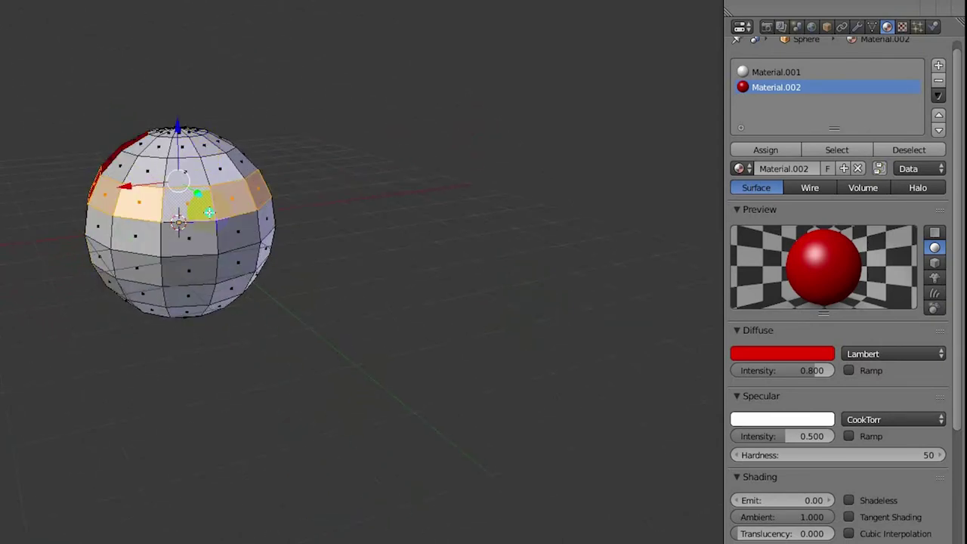
pyautogui.keyDown('alt'); pyautogui.rightClick(194, 162); pyautogui.keyUp('alt')
pyautogui.keyDown('alt'); pyautogui.rightClick(192, 264); pyautogui.keyUp('alt')
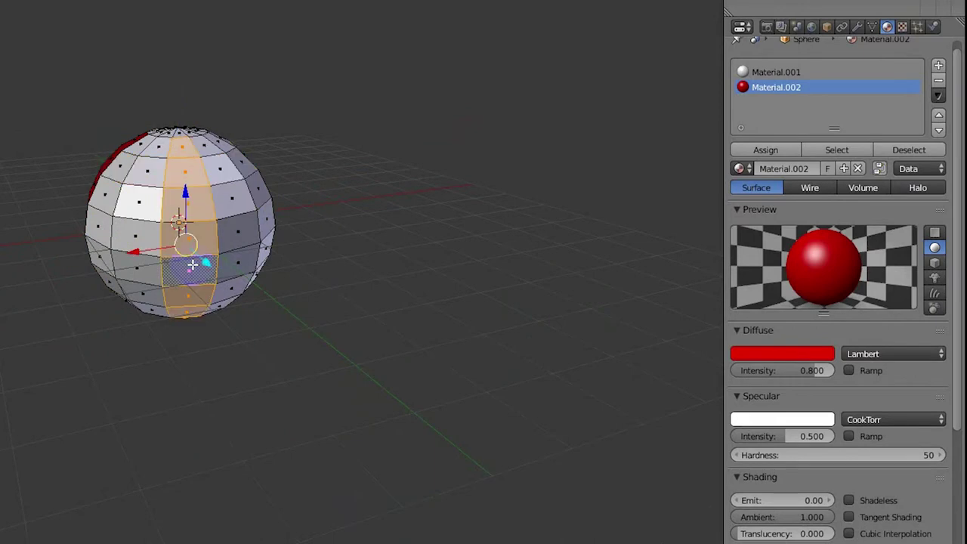
# Add a third material with a blue diffuse colour and assign it to the selected vertical strip of faces.
pyautogui.click(938, 67)
pyautogui.click(801, 168)
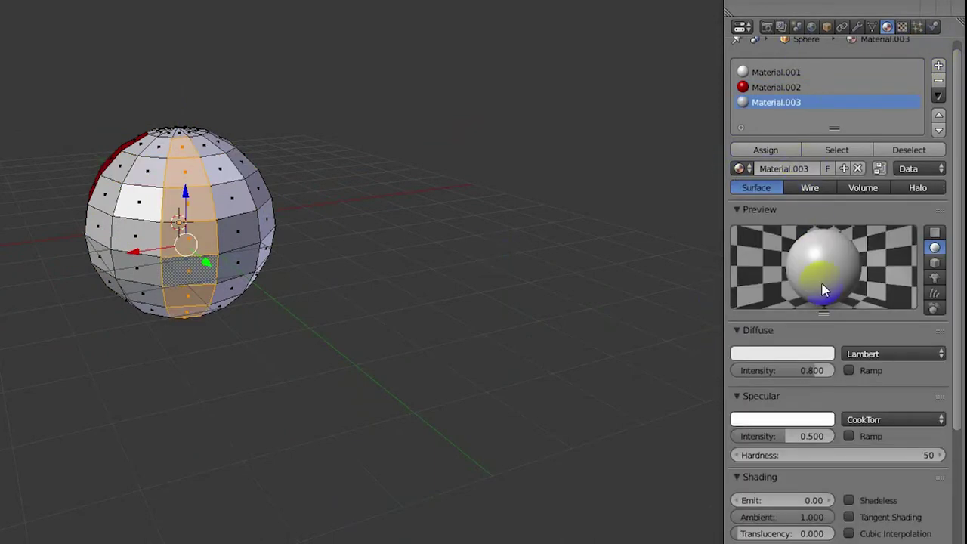
pyautogui.click(797, 353)
pyautogui.moveTo(779, 210); pyautogui.dragTo(816, 162)
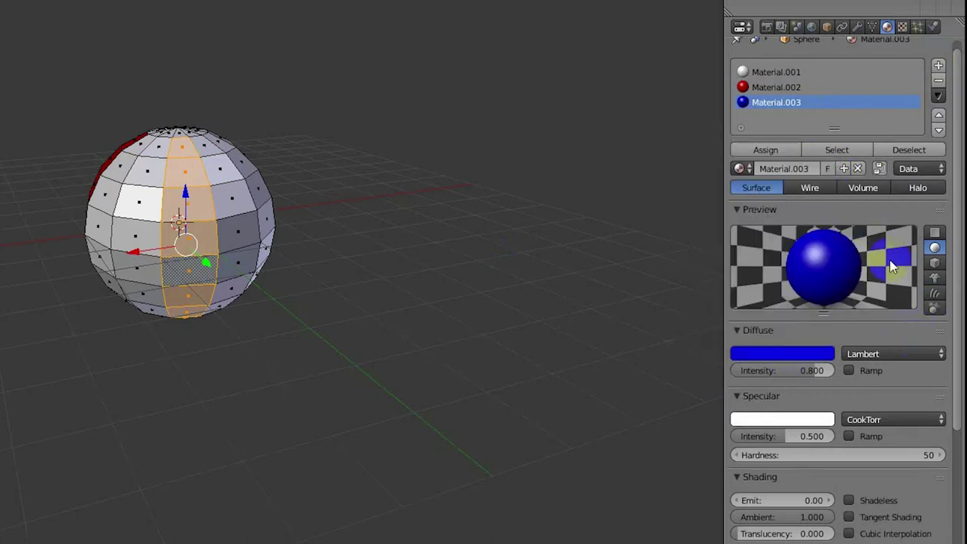
pyautogui.click(765, 150)
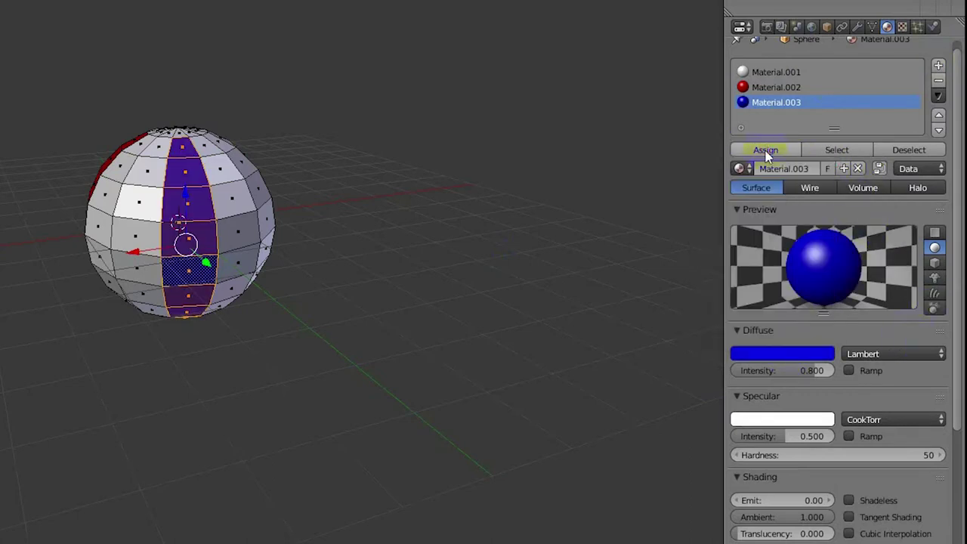
# Select the vertical face loop directly right of the blue strip and assign the blue material to it.
pyautogui.keyDown('alt'); pyautogui.rightClick(243, 253); pyautogui.keyUp('alt')
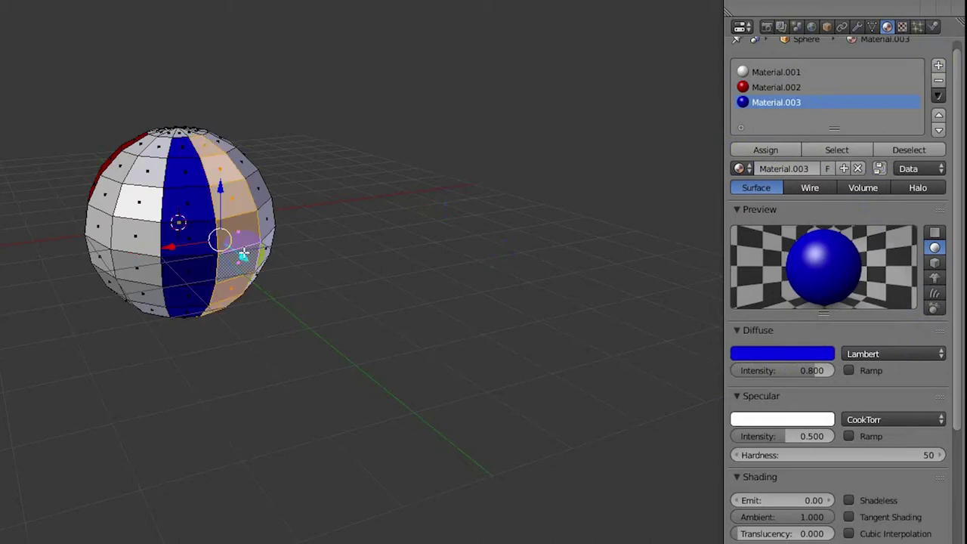
pyautogui.click(759, 150)
# Select a central vertical loop of faces on the sphere's remaining plain white side.
pyautogui.moveTo(308, 262); pyautogui.dragTo(123, 337, button='middle')
pyautogui.moveTo(252, 285); pyautogui.dragTo(168, 188, button='middle')
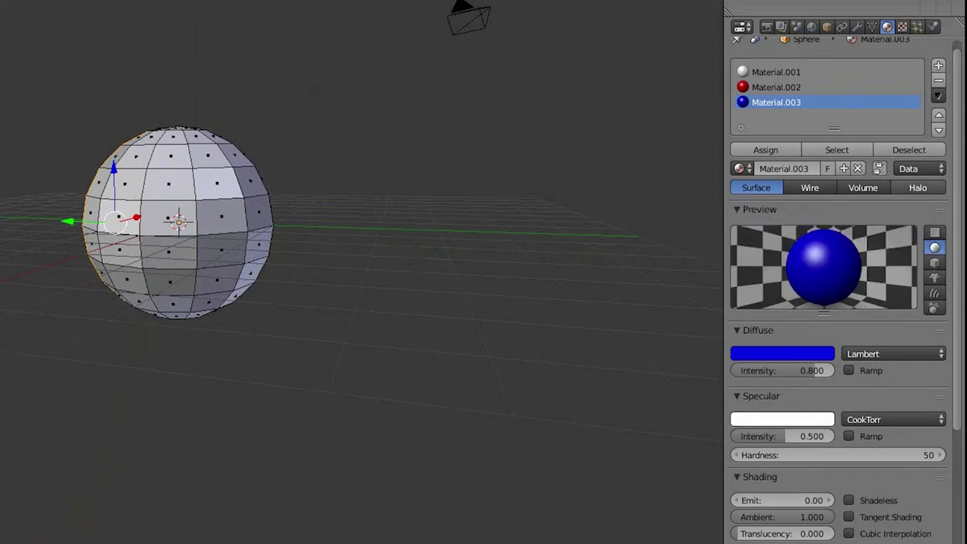
pyautogui.moveTo(178, 226); pyautogui.dragTo(129, 216, button='middle')
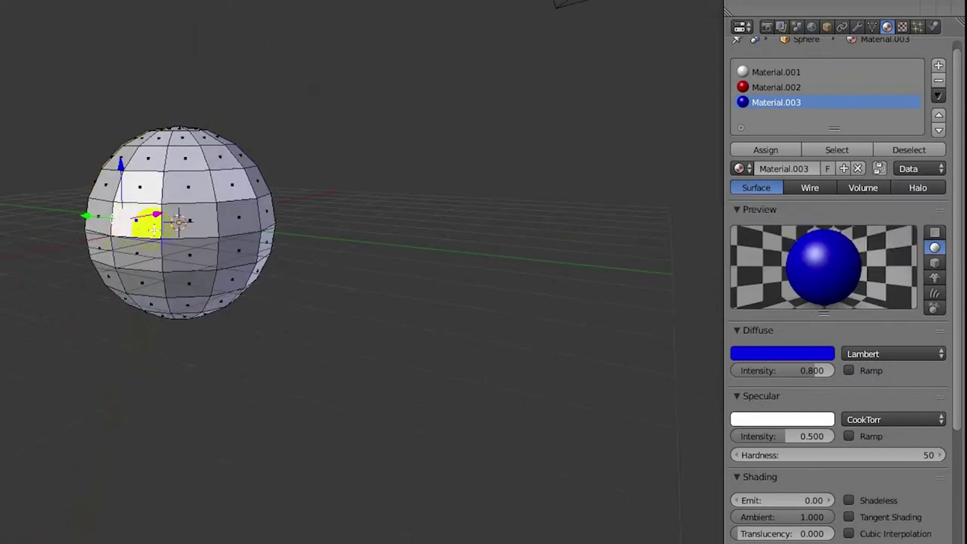
pyautogui.keyDown('alt'); pyautogui.rightClick(150, 257); pyautogui.keyUp('alt')
pyautogui.keyDown('alt'); pyautogui.rightClick(202, 251); pyautogui.keyUp('alt')
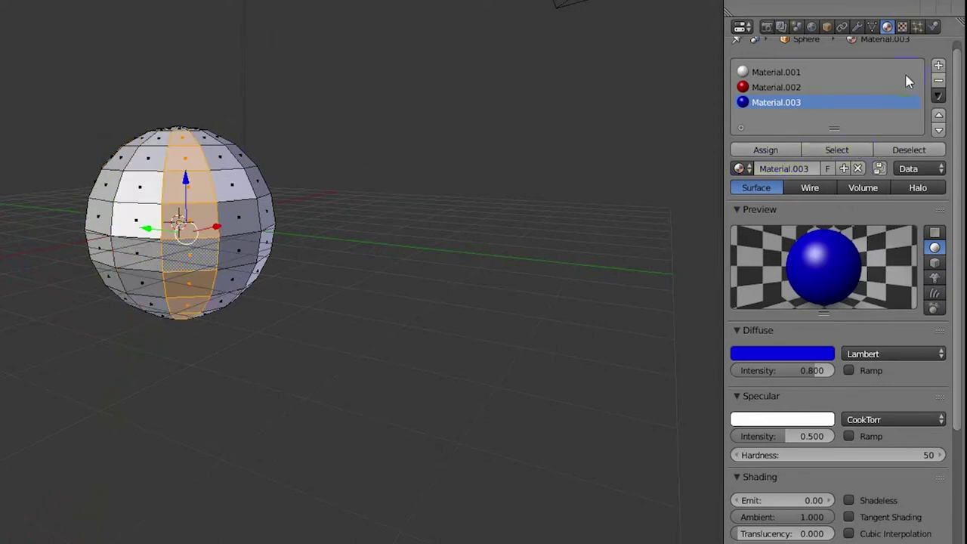
# Add a fourth material with a yellow-green diffuse colour and assign it to the selected vertical strip of faces.
pyautogui.click(938, 66)
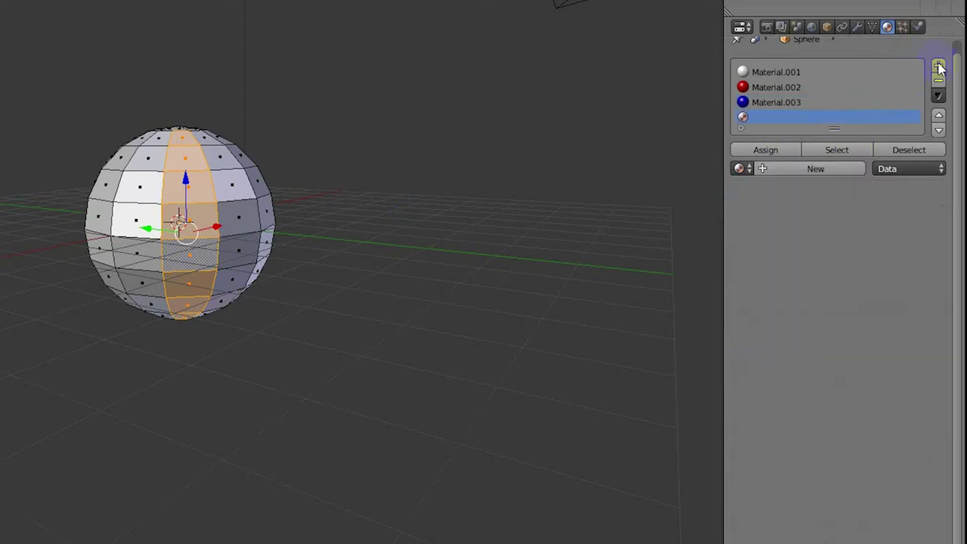
pyautogui.click(801, 168)
pyautogui.click(782, 353)
pyautogui.moveTo(755, 257); pyautogui.dragTo(702, 232)
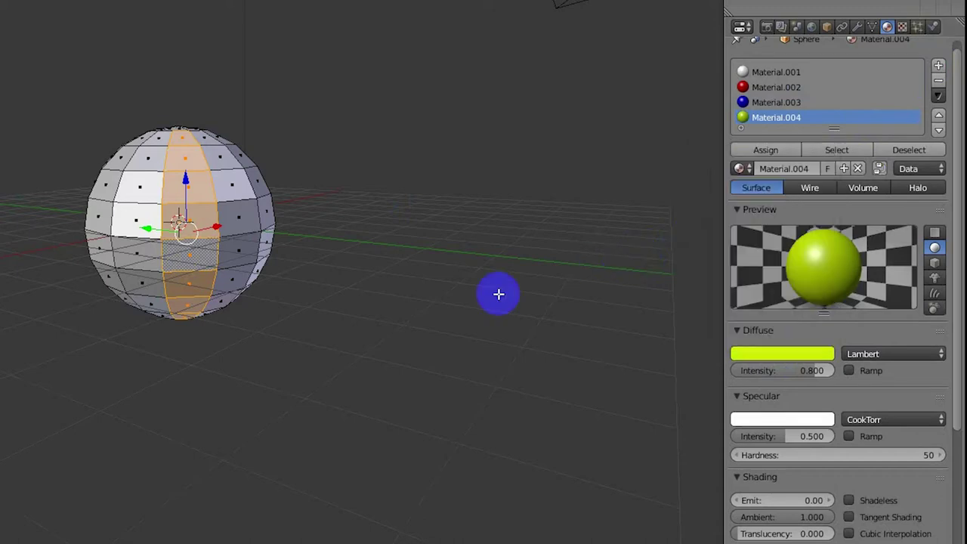
pyautogui.click(769, 150)
# Select the vertical face loop directly left of the yellow-green strip and assign the yellow-green material to it.
pyautogui.moveTo(265, 161); pyautogui.dragTo(295, 214, button='middle')
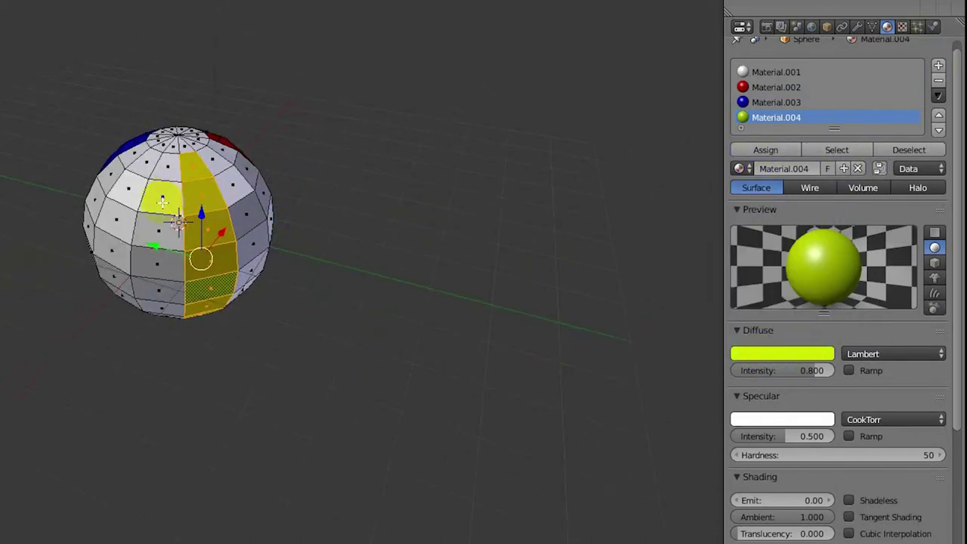
pyautogui.keyDown('alt'); pyautogui.rightClick(164, 290); pyautogui.keyUp('alt')
pyautogui.click(764, 151)
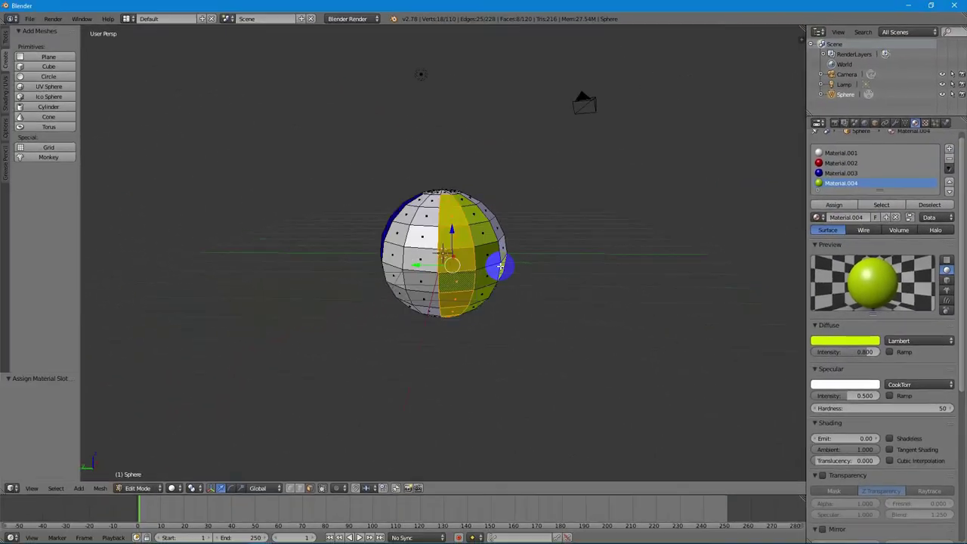
# Check the coloured strips around the sphere, render it from the camera view and close the render result.
pyautogui.moveTo(262, 239); pyautogui.dragTo(455, 225, button='middle')
pyautogui.moveTo(630, 254); pyautogui.dragTo(441, 261, button='middle')
pyautogui.press('KP_0')
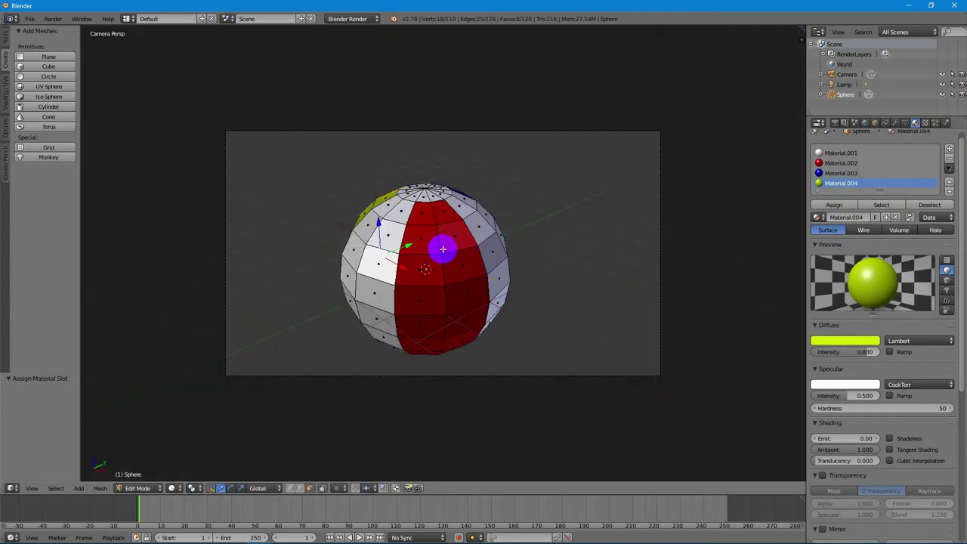
pyautogui.press('F12')
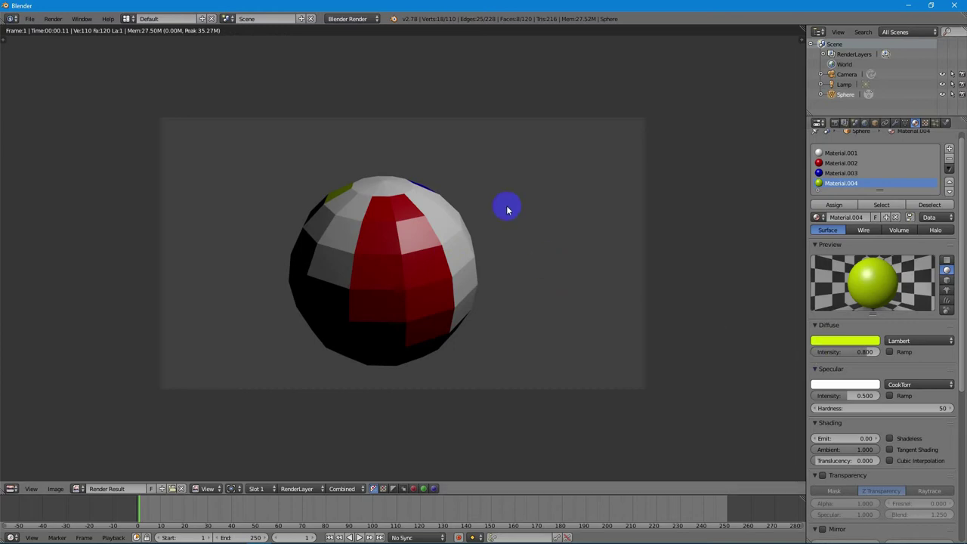
pyautogui.press('Escape')
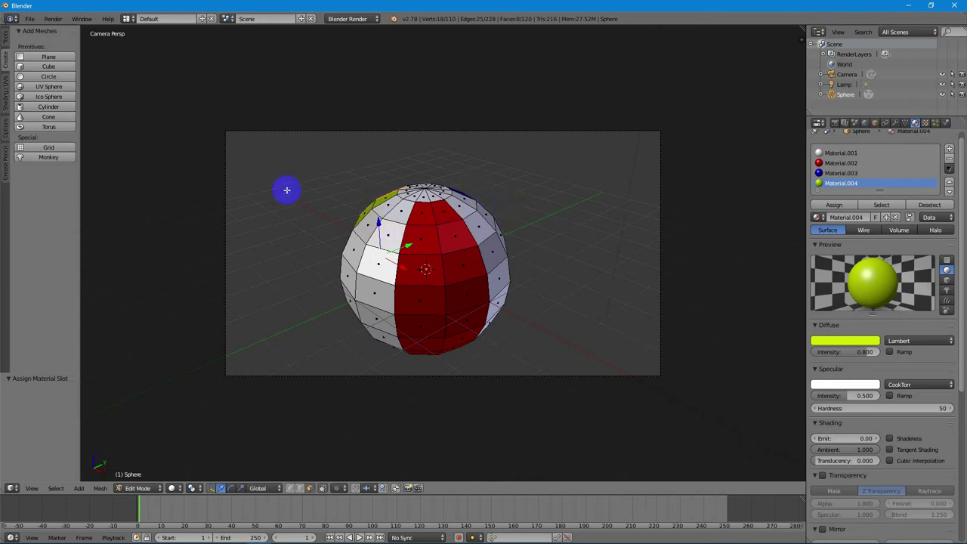
# Return the sphere to Object Mode and apply smooth shading to it.
pyautogui.click(6, 44)
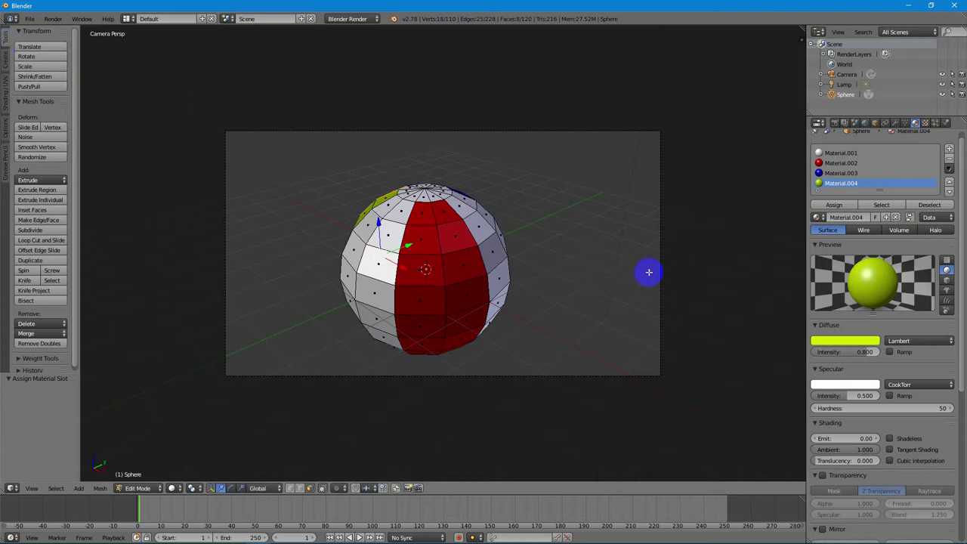
pyautogui.press('Tab')
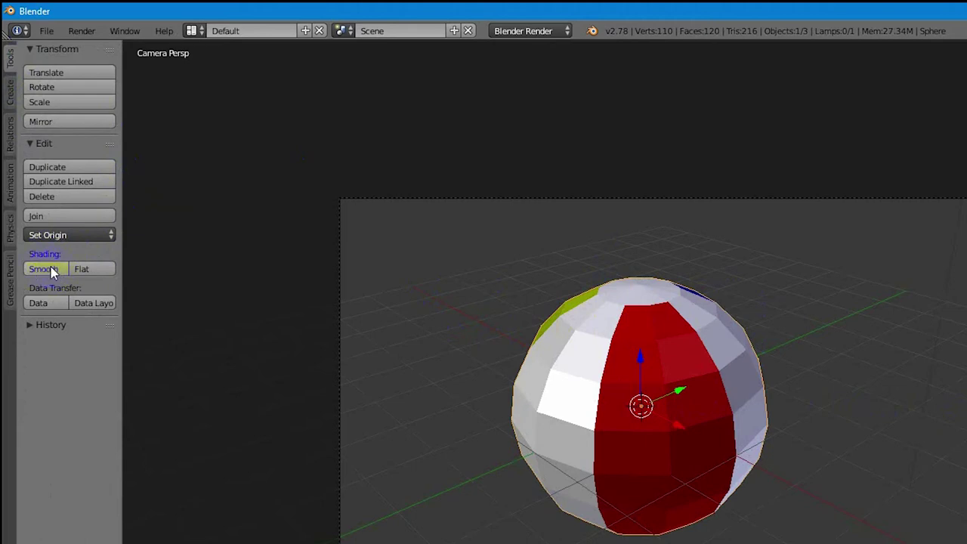
pyautogui.click(43, 270)
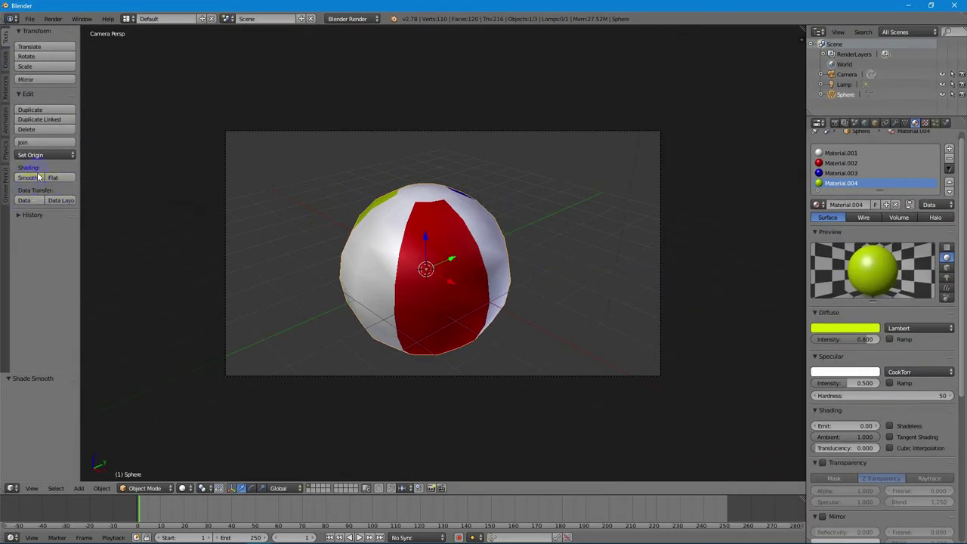
pyautogui.click(29, 178)
# Select the ball and rotate it freehand by about -9° in the camera view.
pyautogui.rightClick(400, 249)
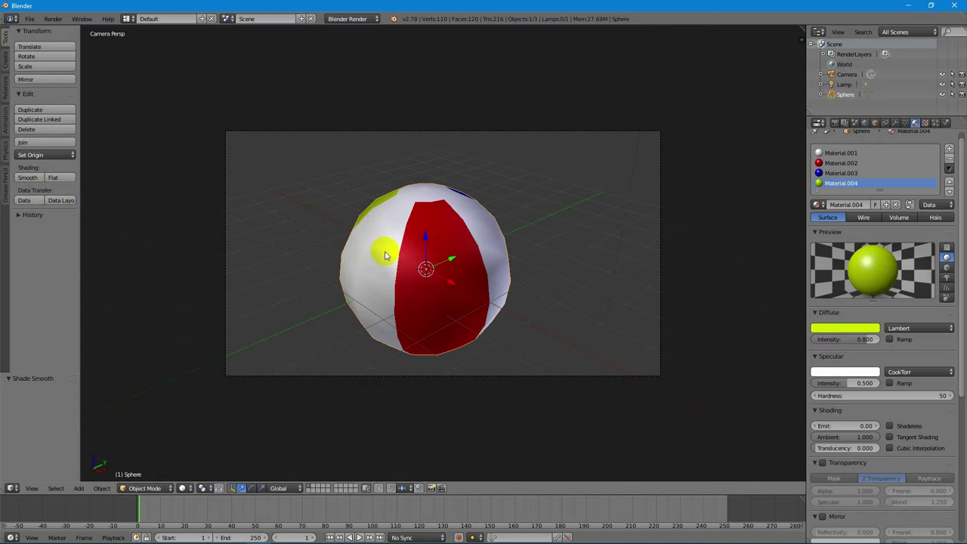
pyautogui.press('r')
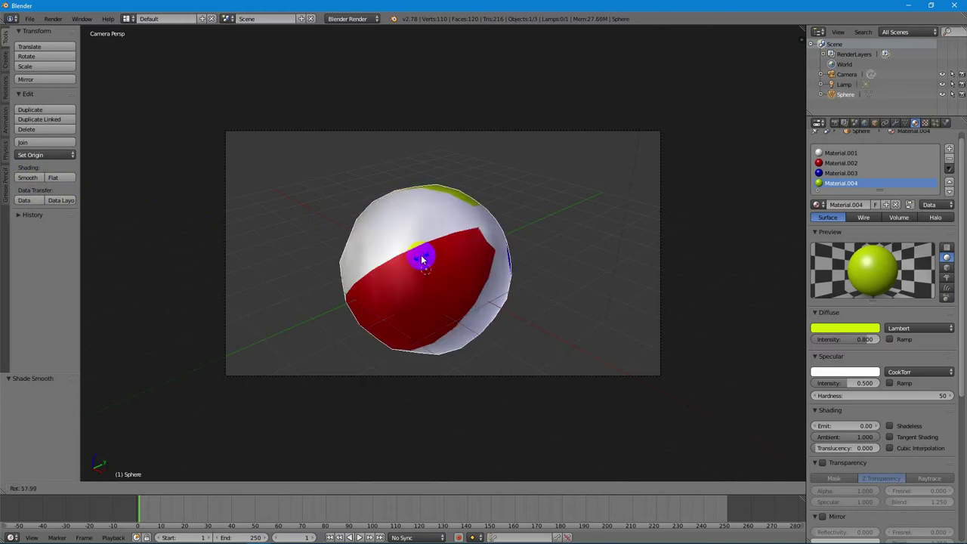
pyautogui.click(383, 268)
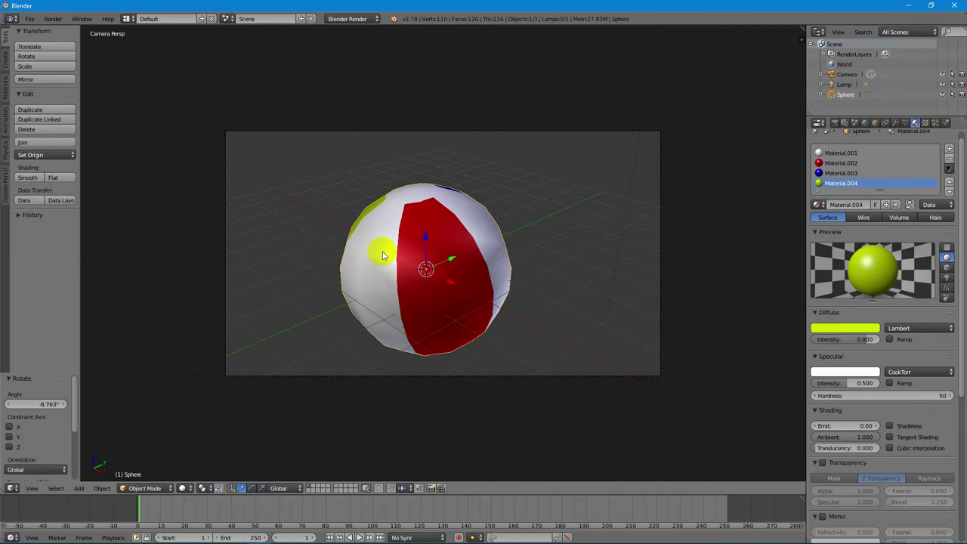
pyautogui.click(383, 256)
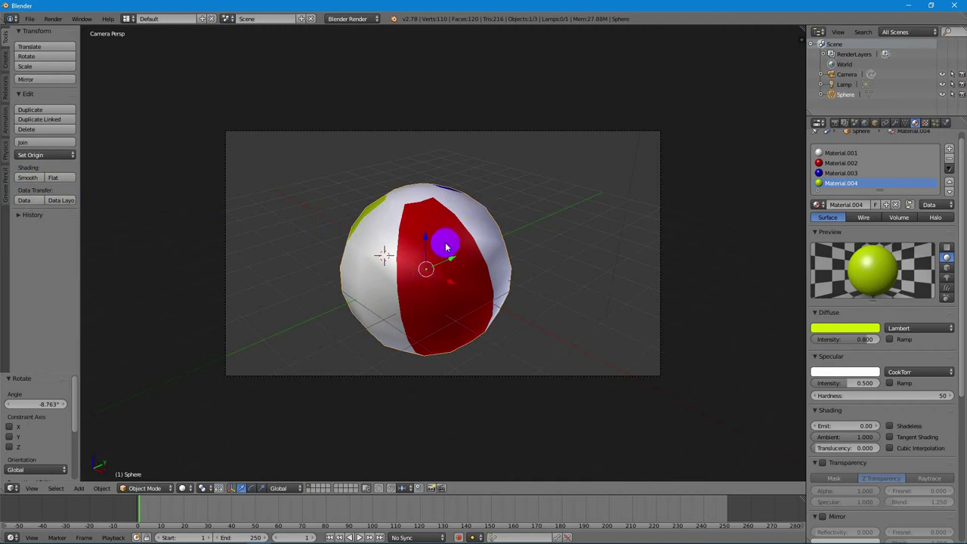
# Rotate the ball about -185° around the global Z axis and tilt it about 32° in the camera view.
pyautogui.press('r')
pyautogui.press('z')
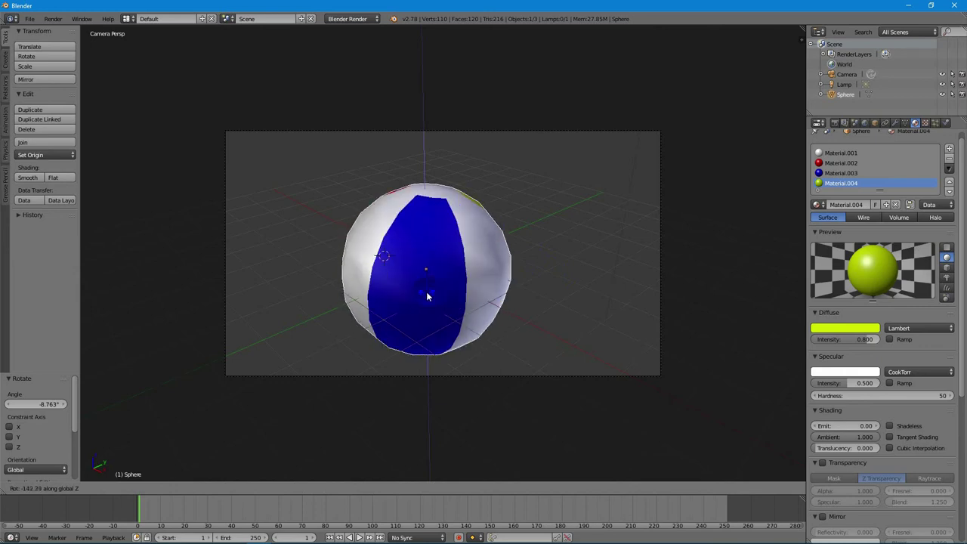
pyautogui.click(401, 302)
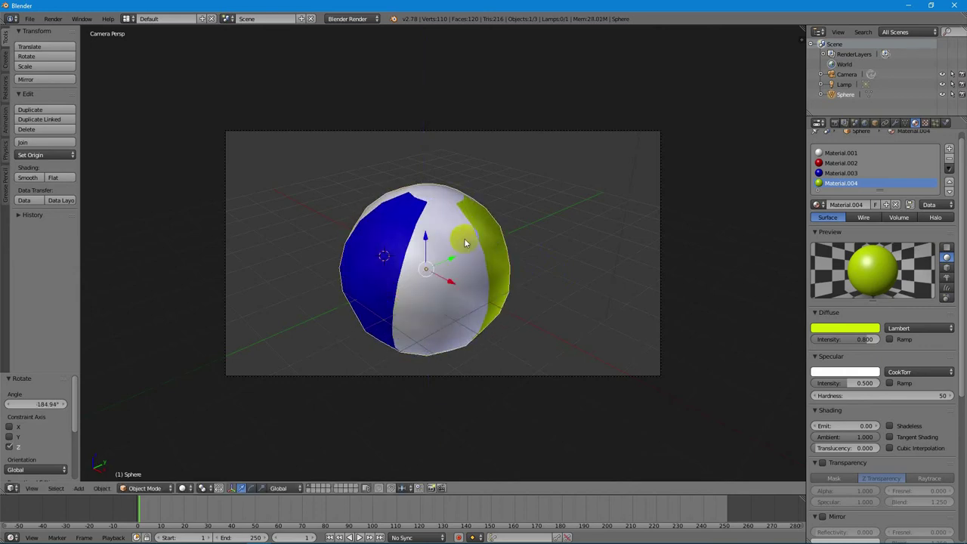
pyautogui.press('r')
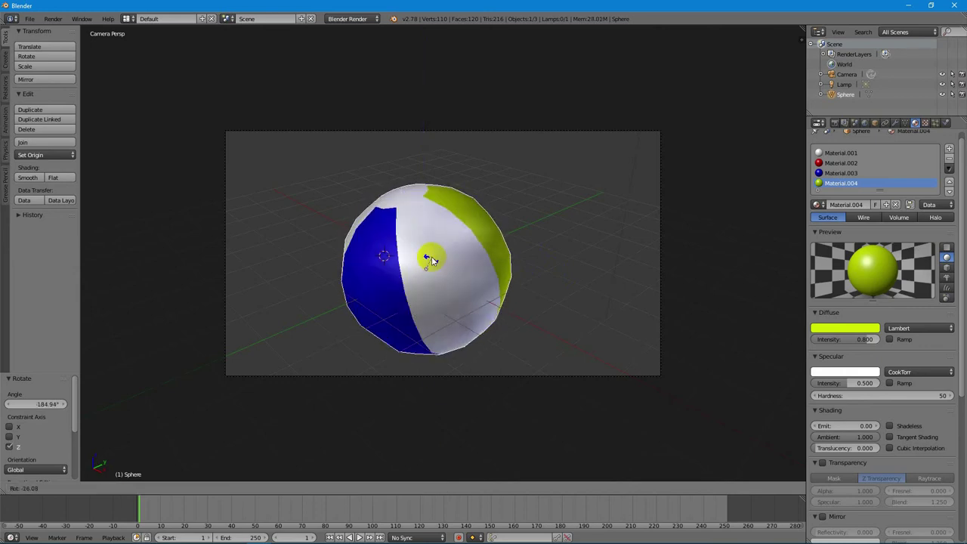
pyautogui.click(462, 265)
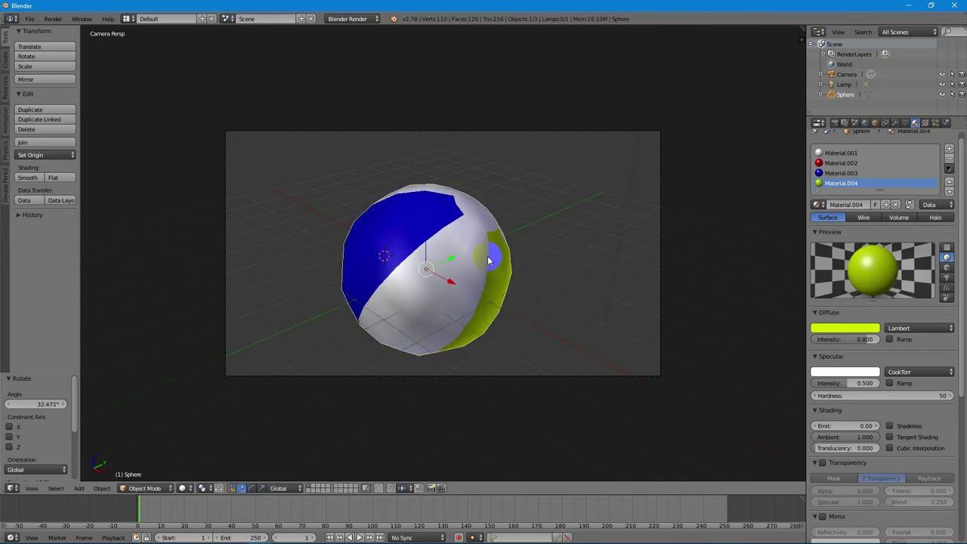
# Render the smooth-shaded, rotated ball from the camera, inspect the image and close the render result.
pyautogui.press('F12')
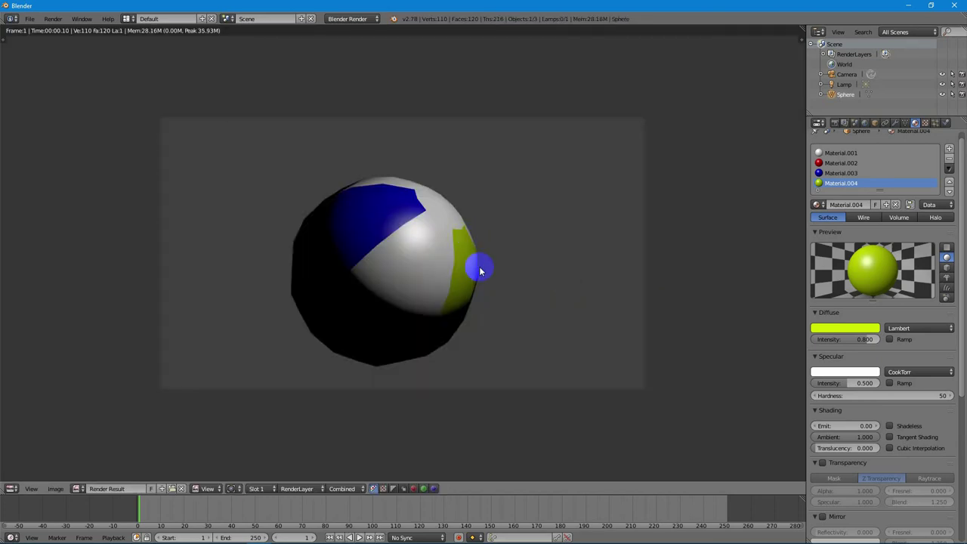
pyautogui.click(421, 229)
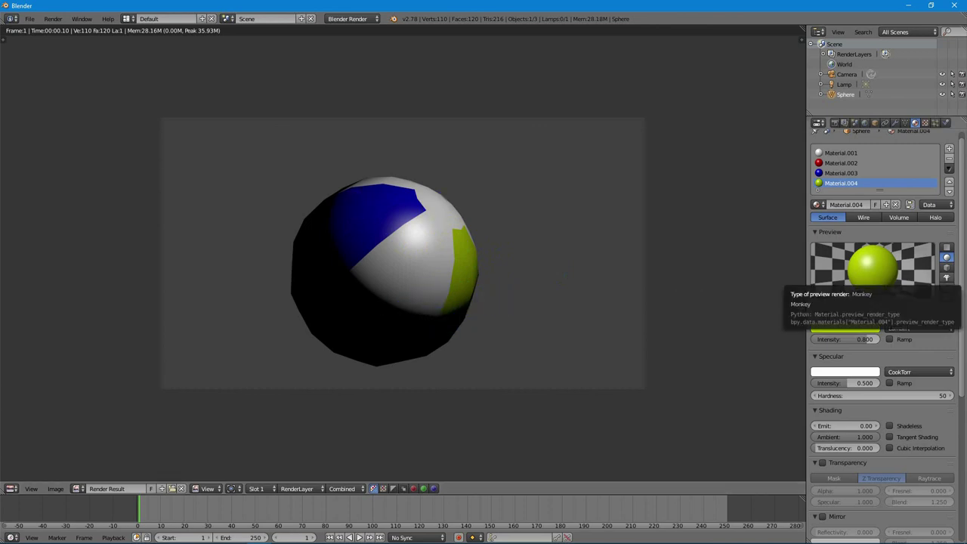
pyautogui.press('Escape')
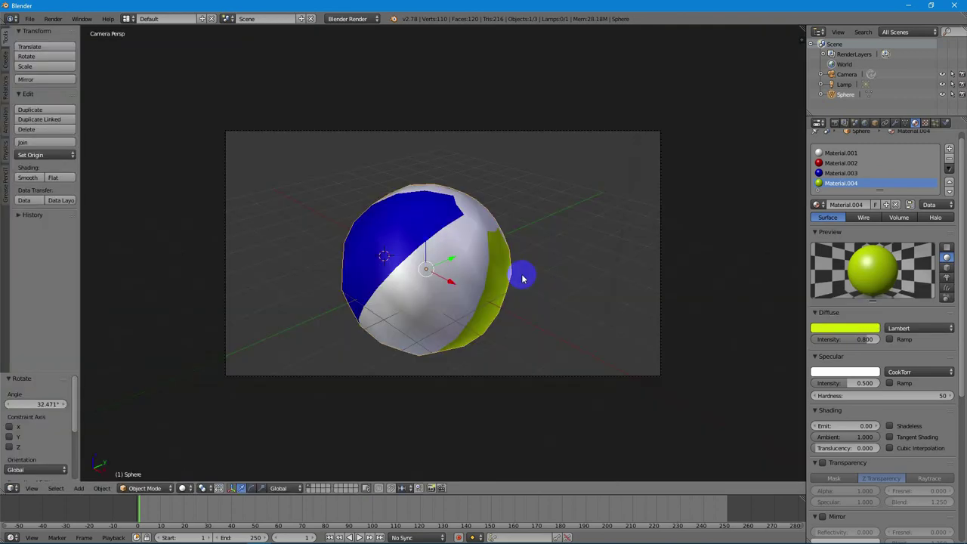
pyautogui.rightClick(504, 283)
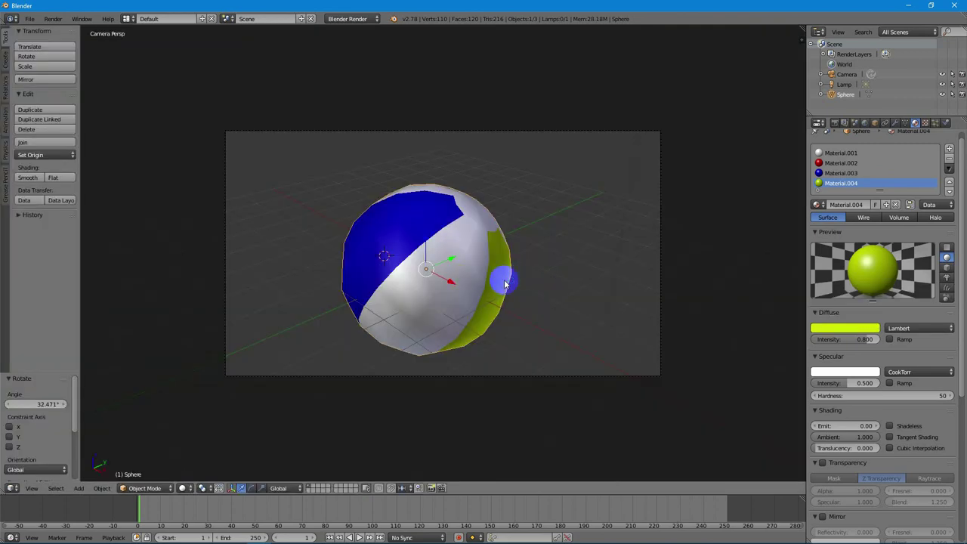